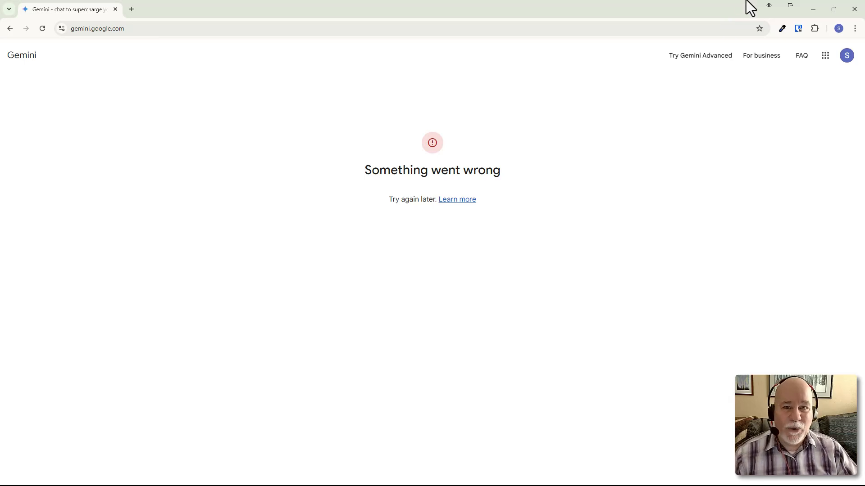
Close the blank incognito tab and highlight the prompt in the ChatGPT conversation about setting up Google Analytics.
left_click(858, 14)
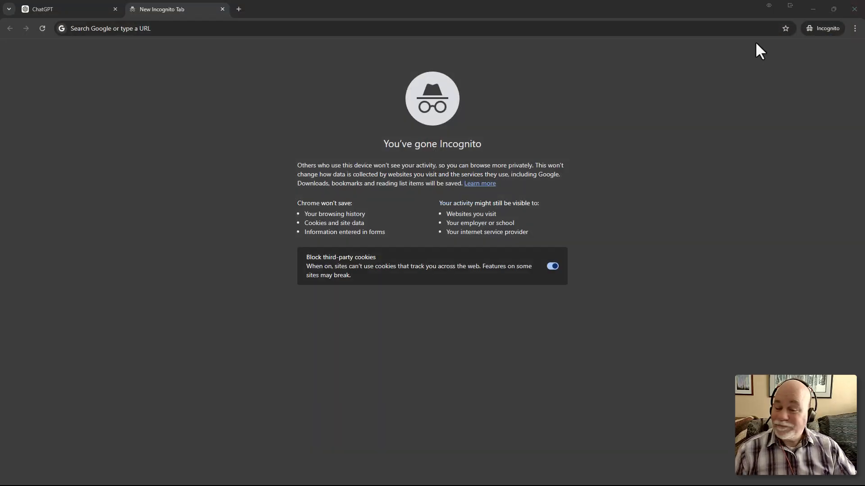
left_click(223, 9)
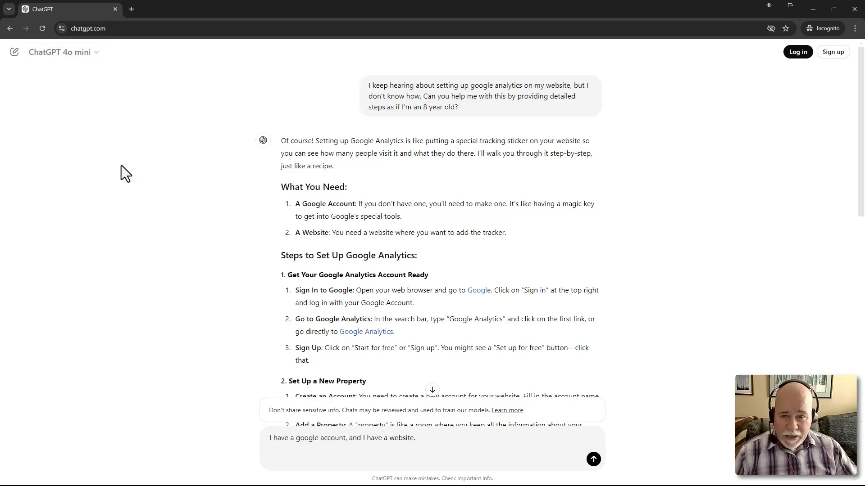
left_click_drag(464, 112, 357, 86)
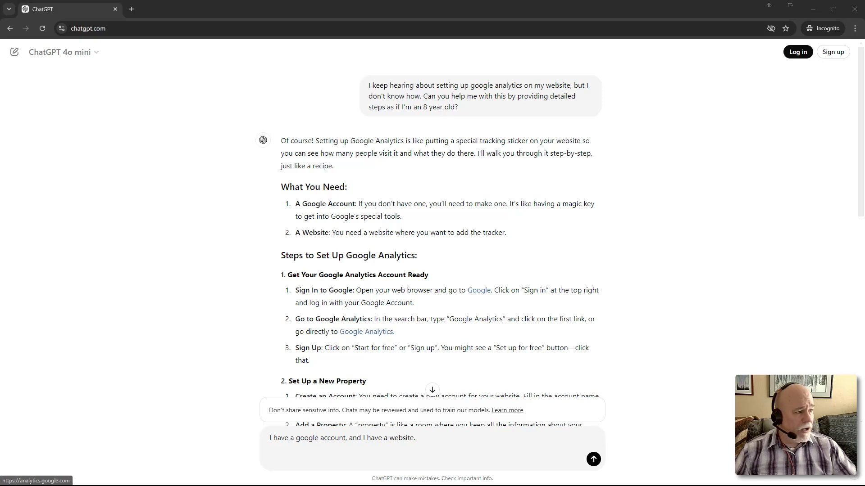
right_click(356, 336)
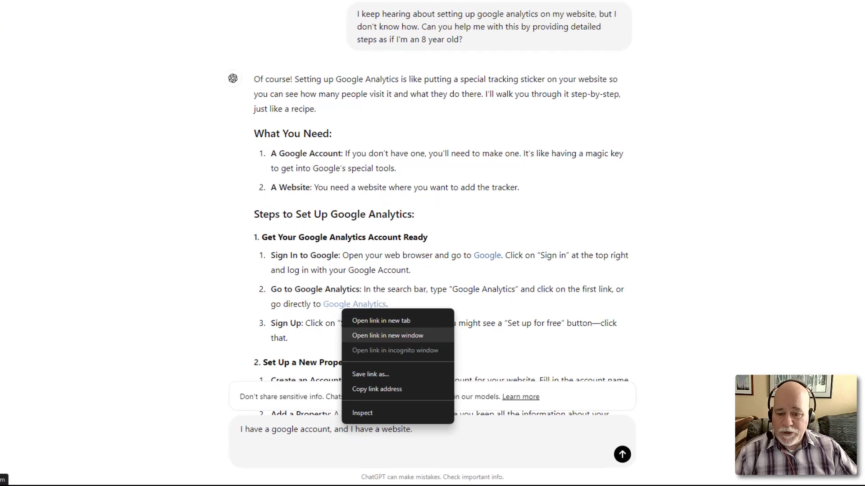
left_click(385, 404)
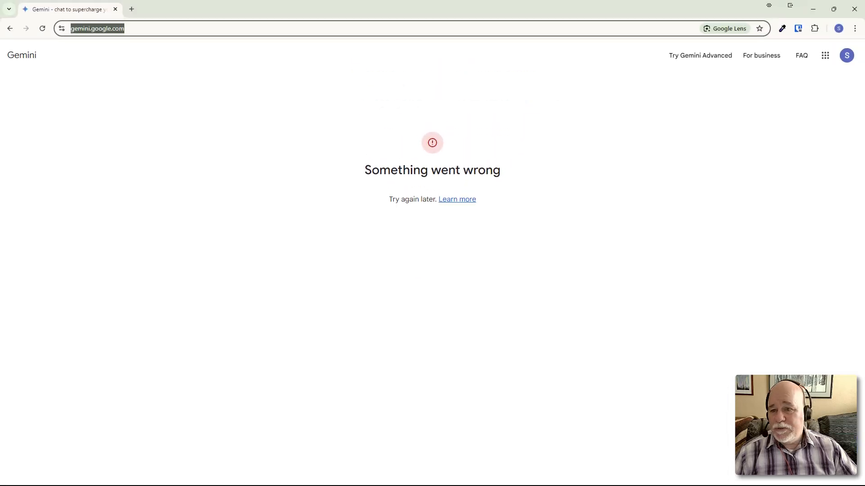
left_click(145, 28)
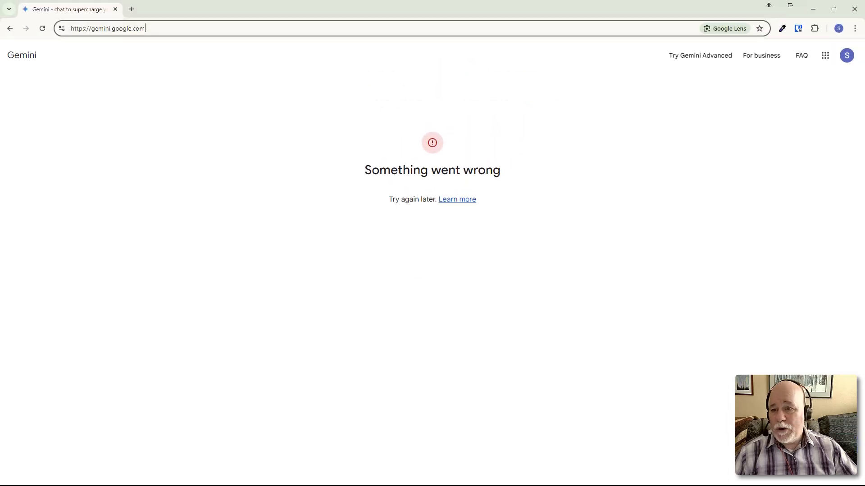
left_click_drag(145, 28, 70, 29)
type("https://analytics.google.com/")
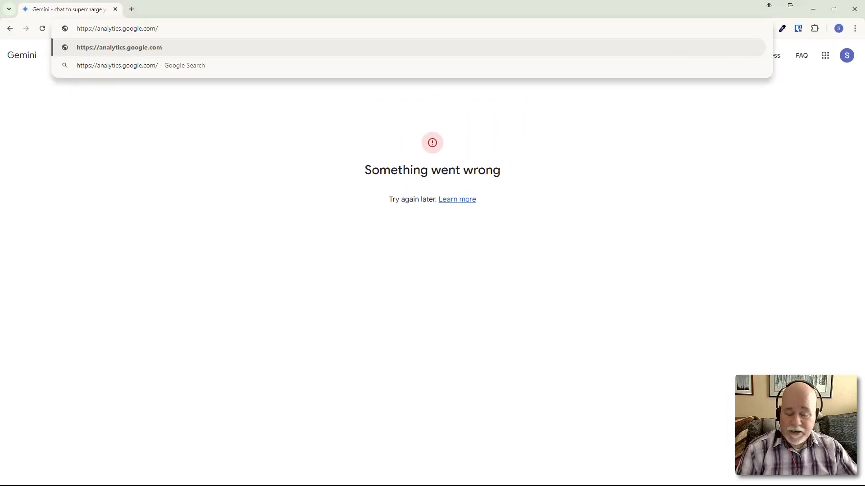
key("Return")
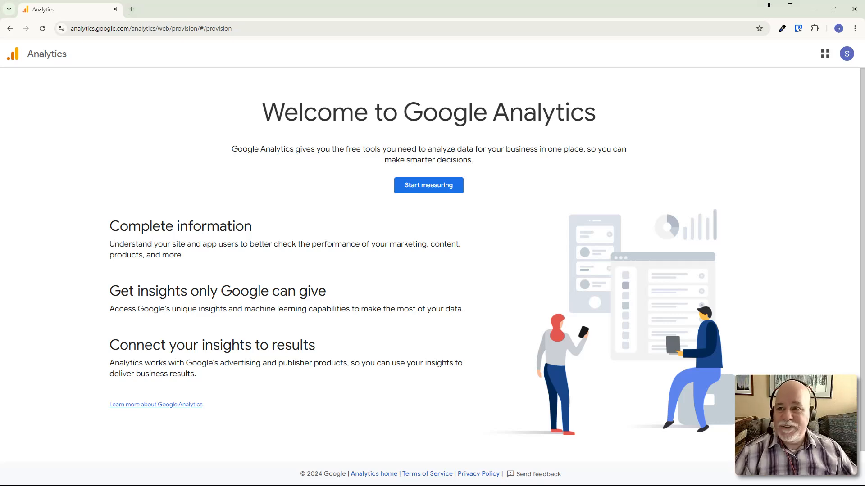
Check the Analytics page address, then switch to ChatGPT to read the instructions for signing up and setting up a new property.
left_click(156, 28)
left_click(156, 29)
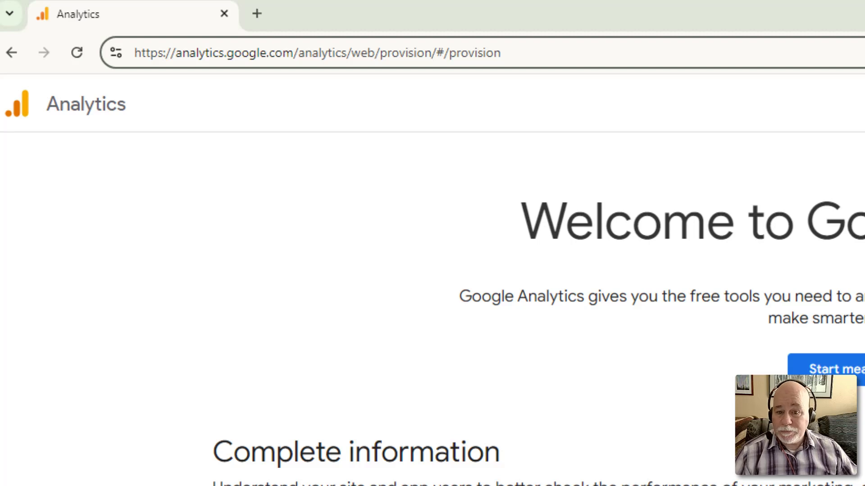
key("alt+Tab")
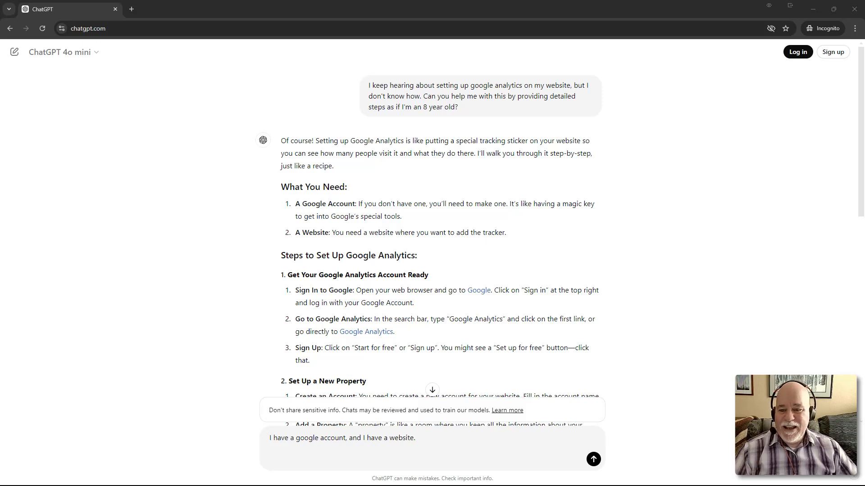
scroll(433, 225, "down", 2)
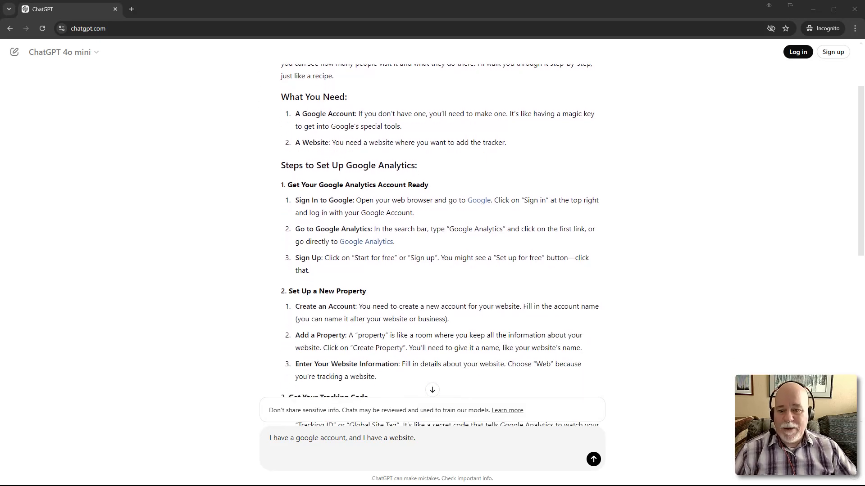
scroll(433, 225, "down", 1)
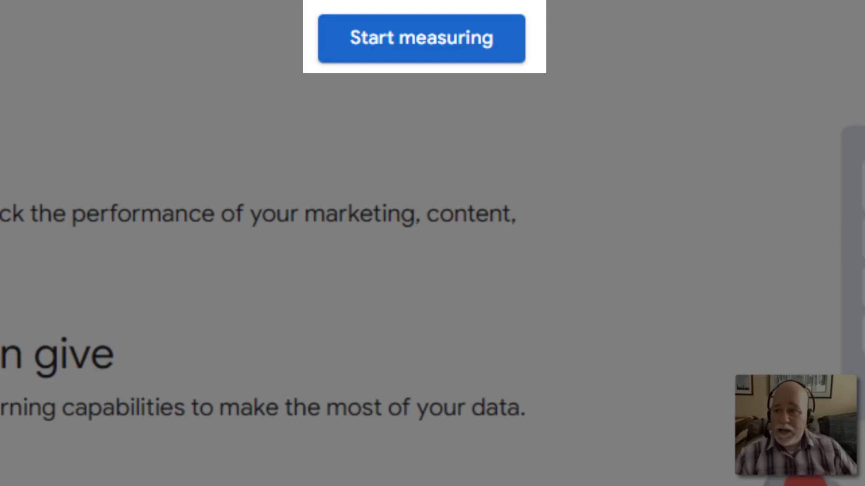
Start measuring in Google Analytics and unlock the password manager from the account name field's autofill prompt.
left_click(421, 38)
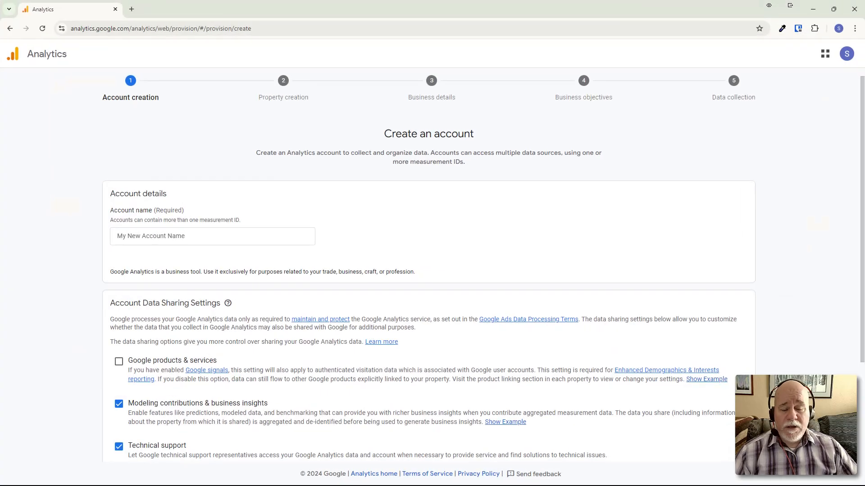
left_click(212, 236)
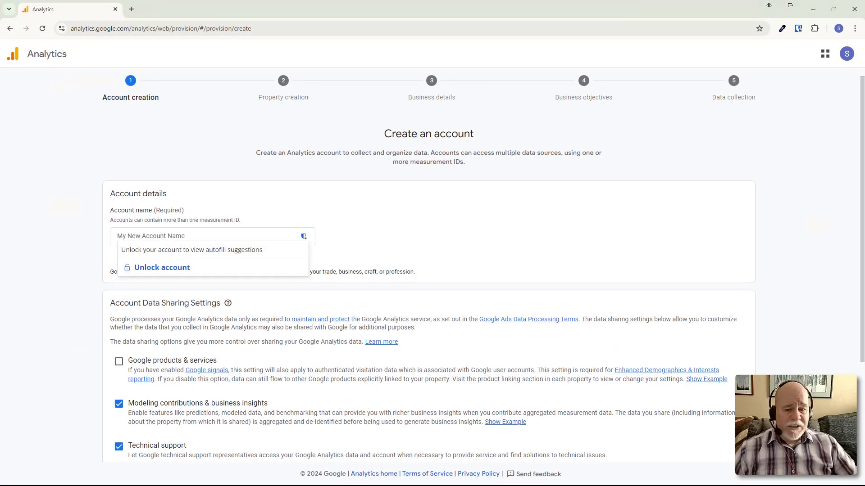
left_click(162, 267)
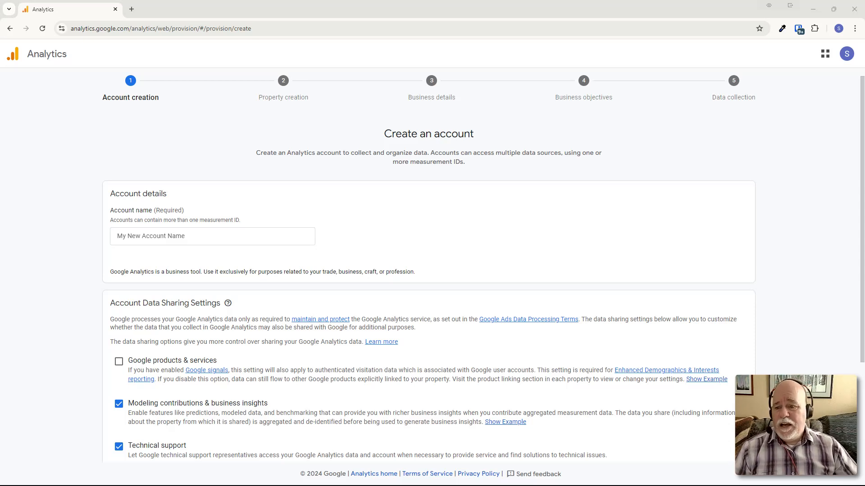
Name the new Analytics account "Success With Membership Sites", checking the browser profile's name for the wording.
left_click(212, 236)
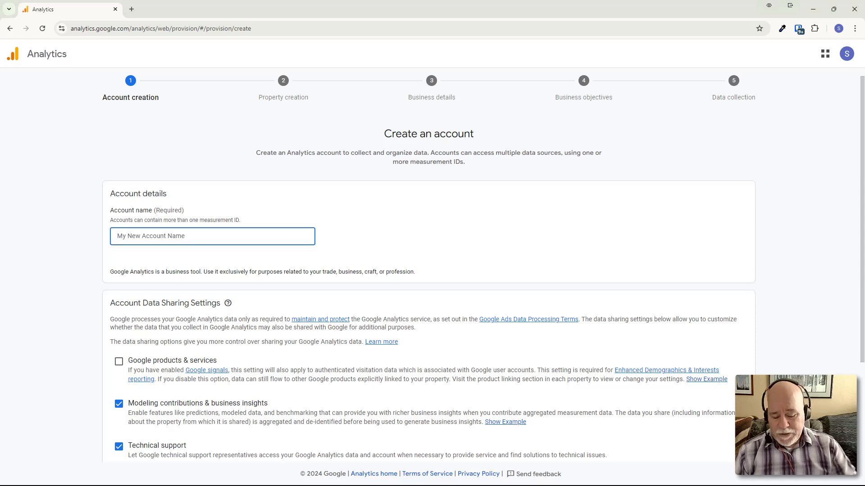
type("Success With ")
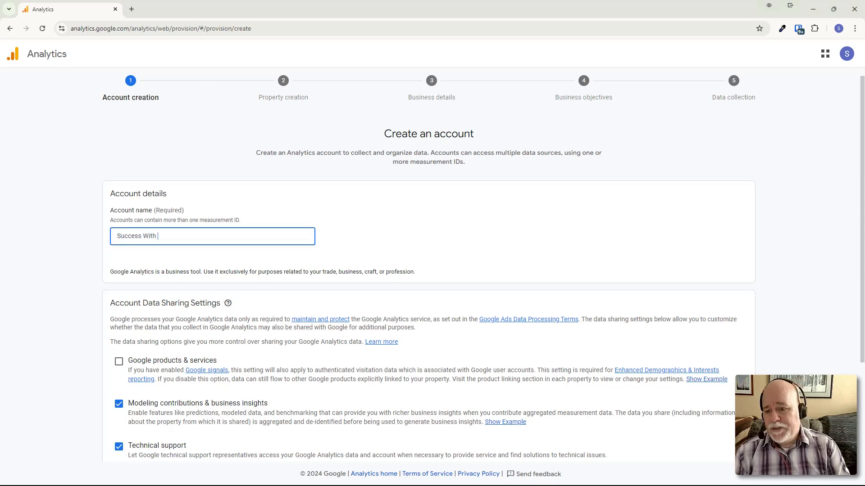
type("Members")
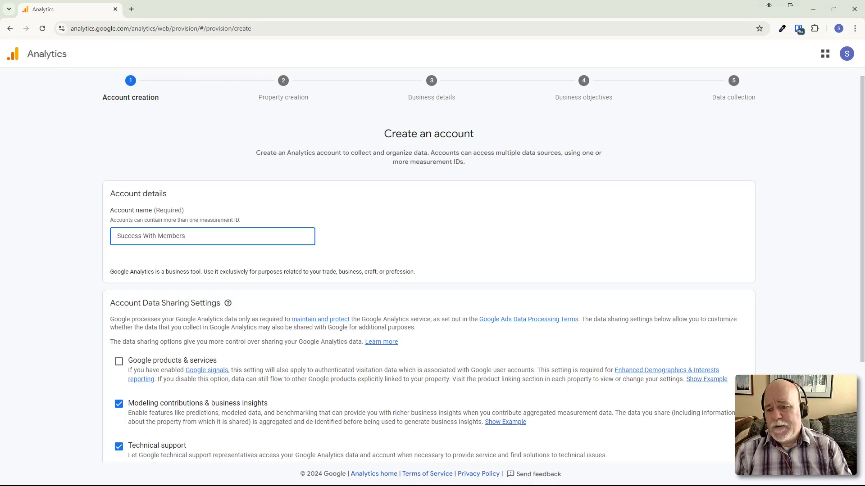
type("hip")
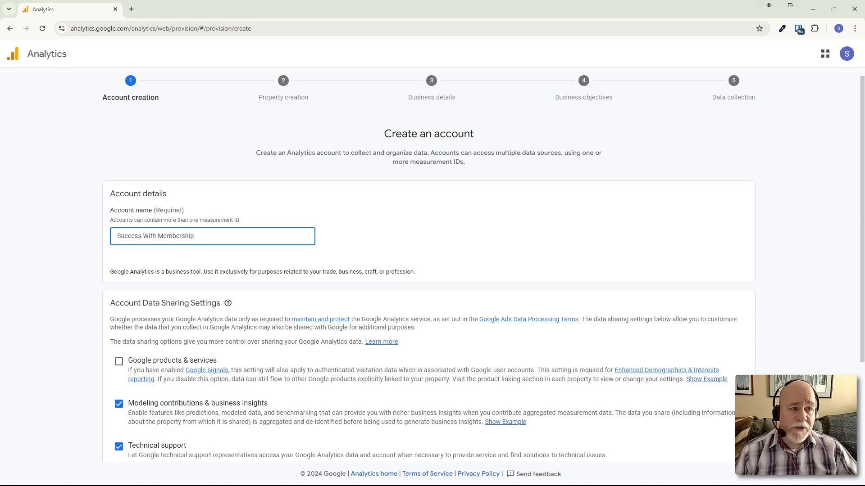
left_click(839, 29)
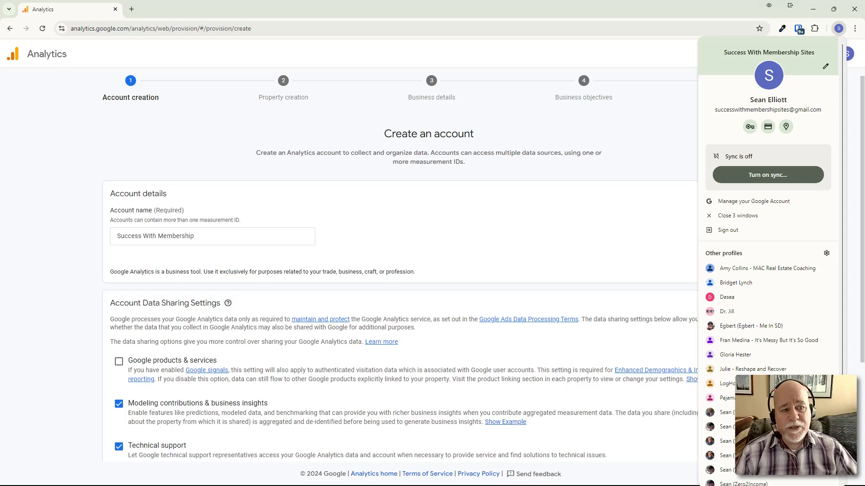
left_click(225, 236)
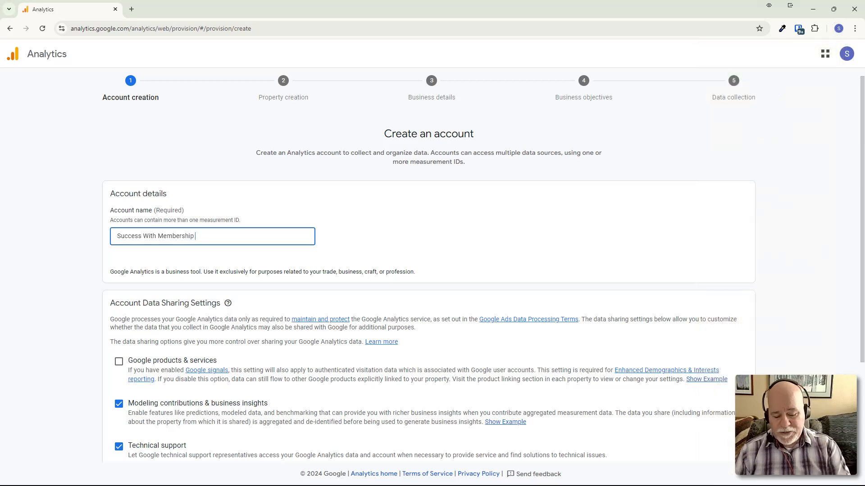
type("Sites")
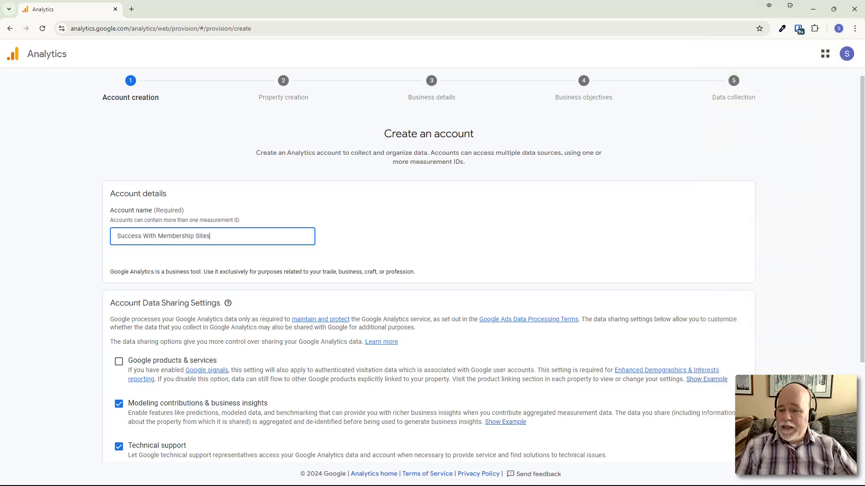
Enable data sharing with Google products & services and continue to property creation.
scroll(433, 265, "down", 3)
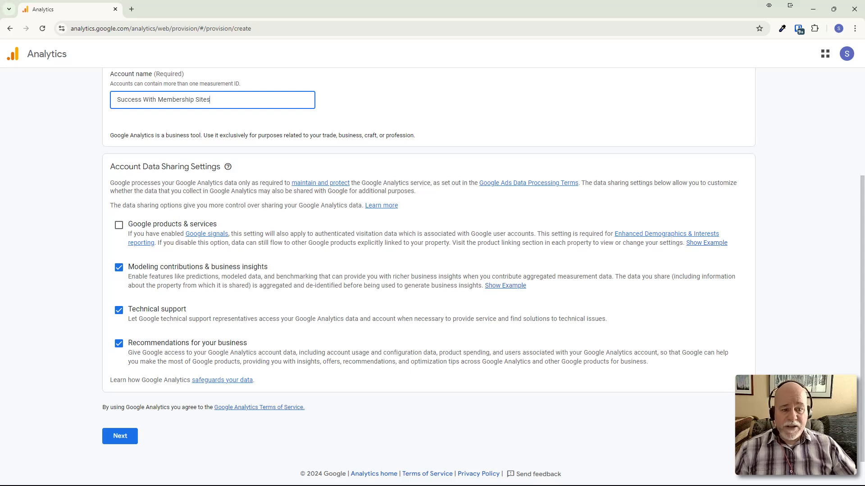
left_click(119, 225)
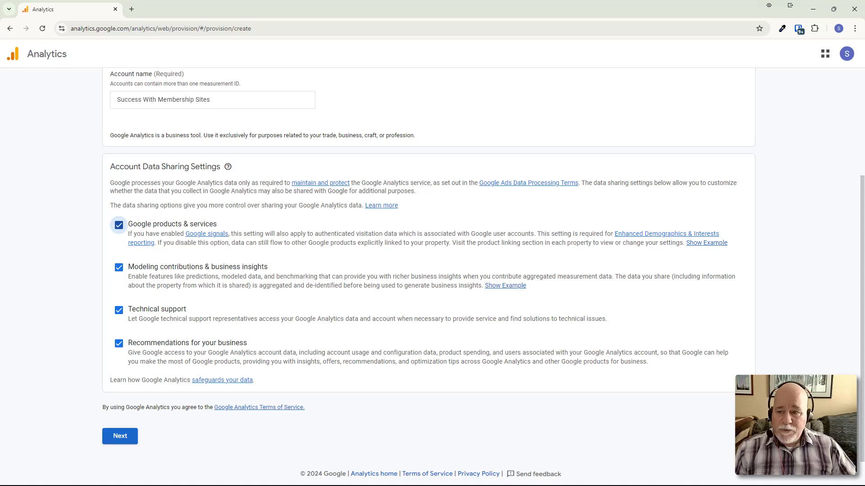
left_click(120, 436)
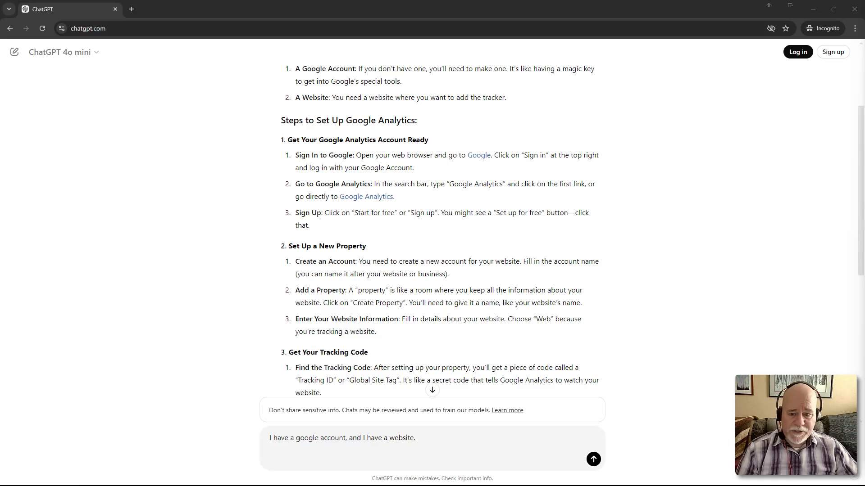
Review ChatGPT's instructions for adding and naming a property alongside the Analytics property creation form.
scroll(432, 226, "down", 1)
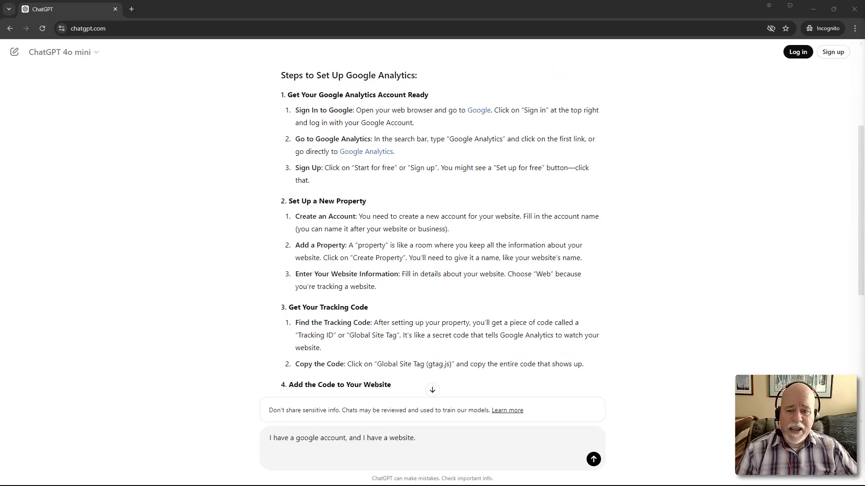
scroll(432, 225, "down", 1)
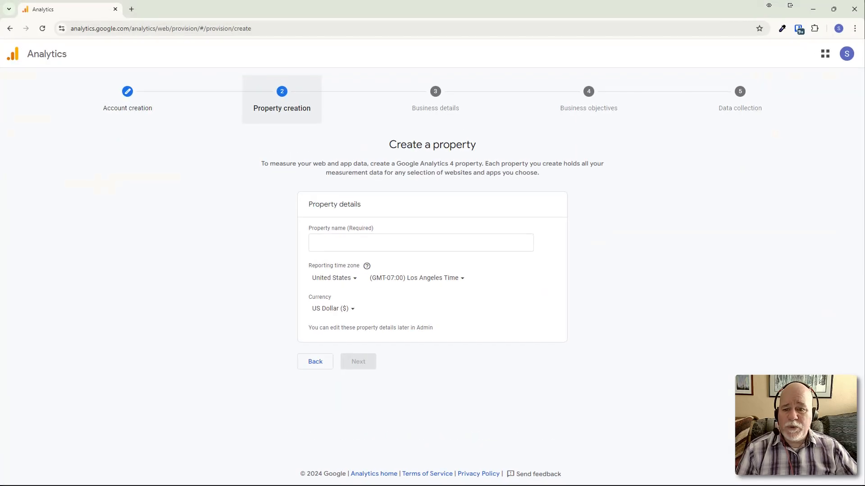
left_click_drag(428, 9, 864, 1)
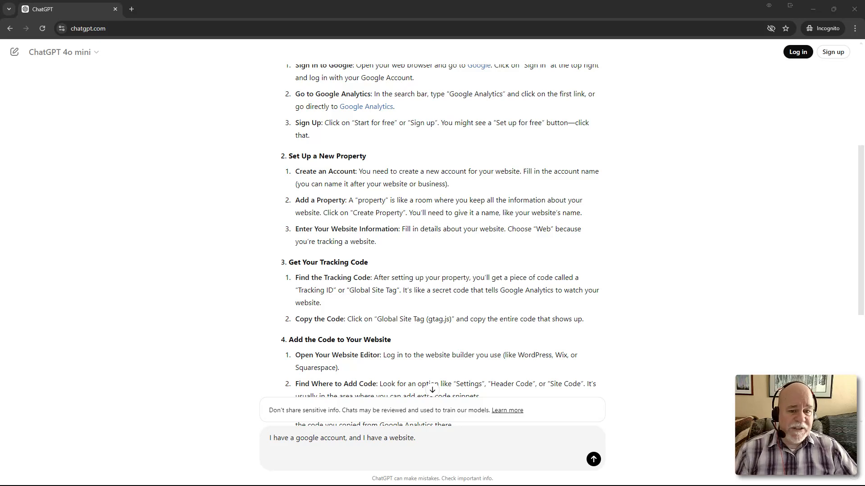
left_click_drag(503, 213, 581, 213)
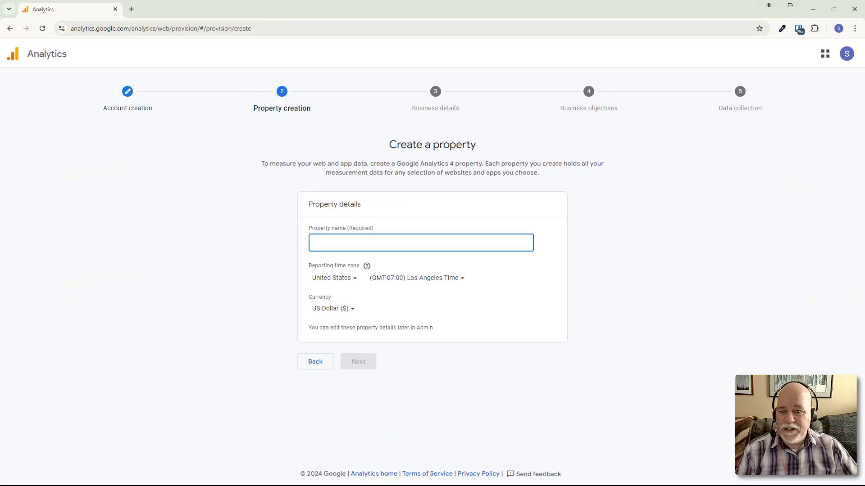
Enter "Success with Membership Sites" as the property name.
type("Success with ")
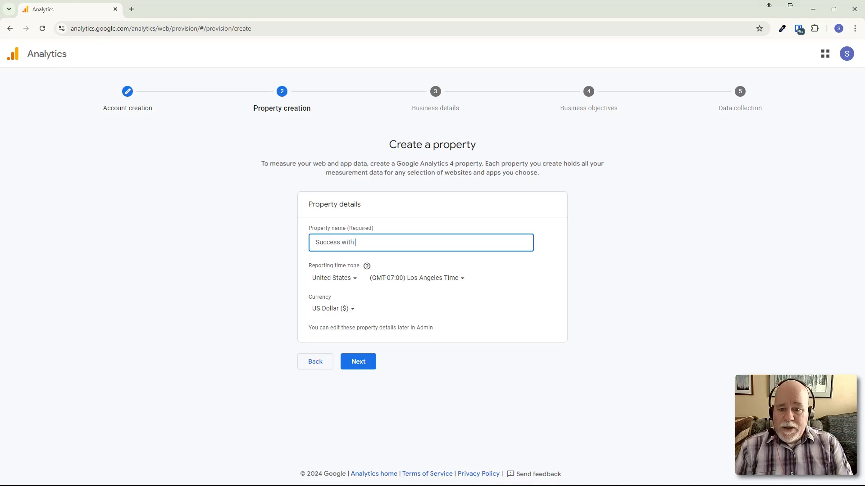
type("Memberships")
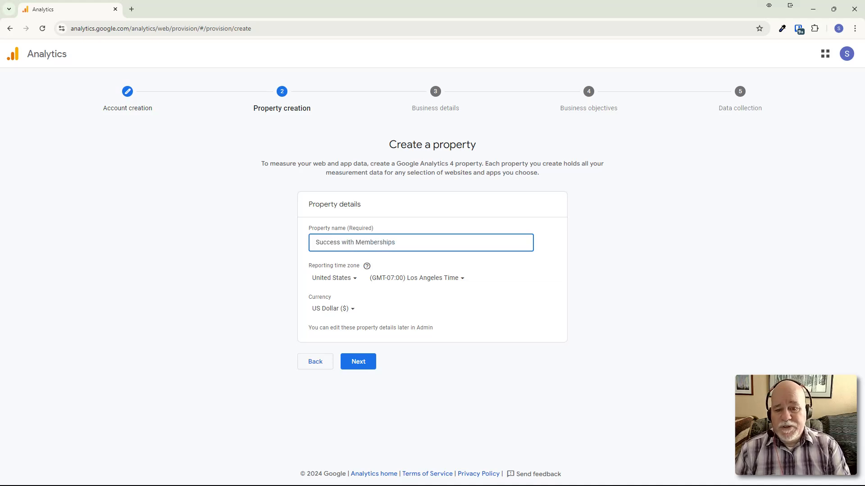
key("BackSpace")
type(" Sites")
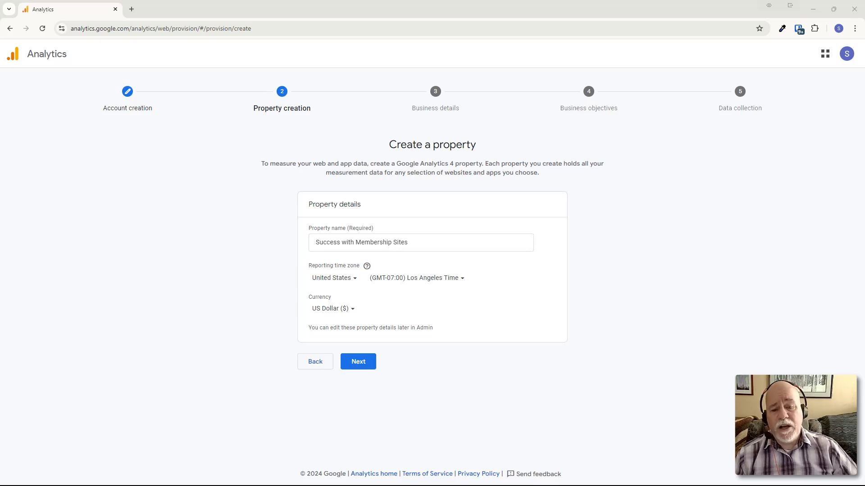
Replace the property name with "Success with Memberships".
left_click_drag(410, 243, 313, 243)
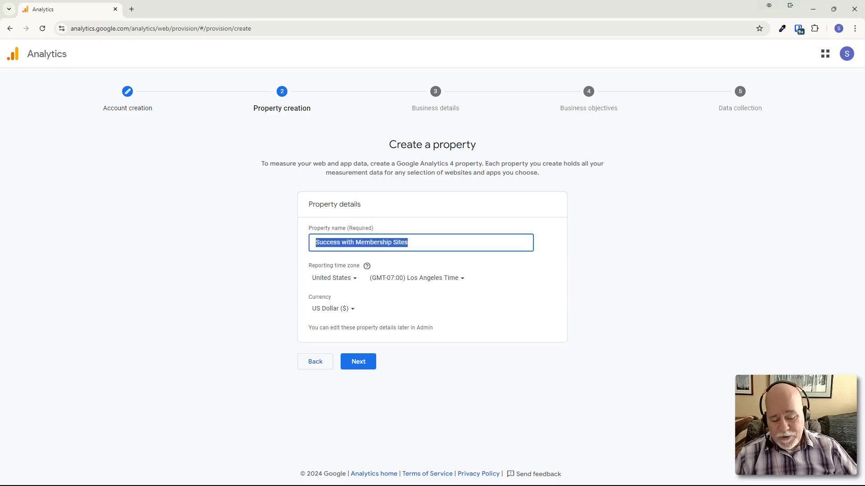
type("Succes")
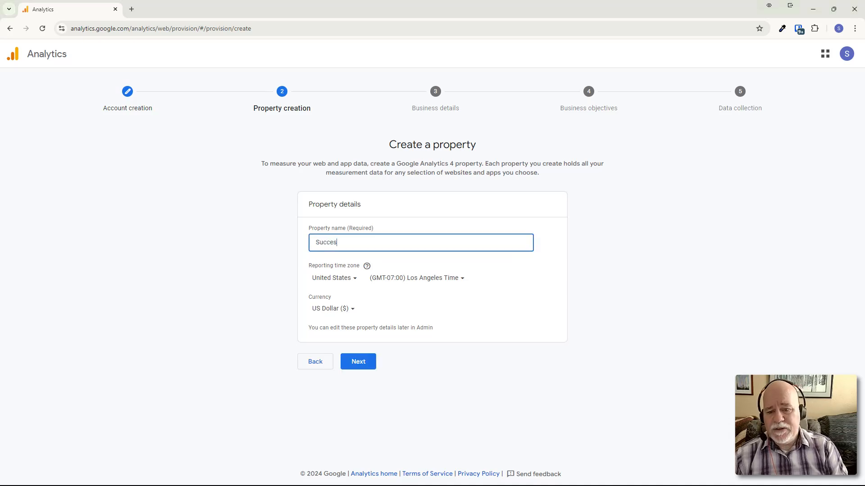
type("s with Memberships")
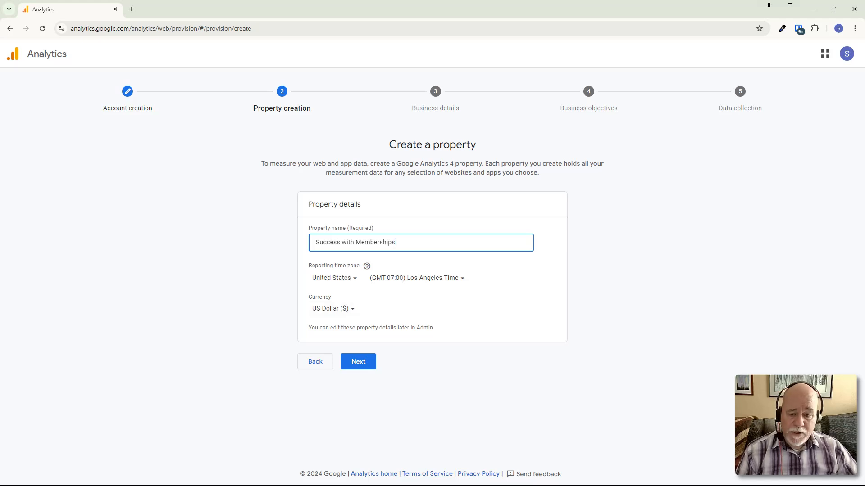
Continue to the business details and set the business size to Small, 1 to 10 employees.
left_click(358, 362)
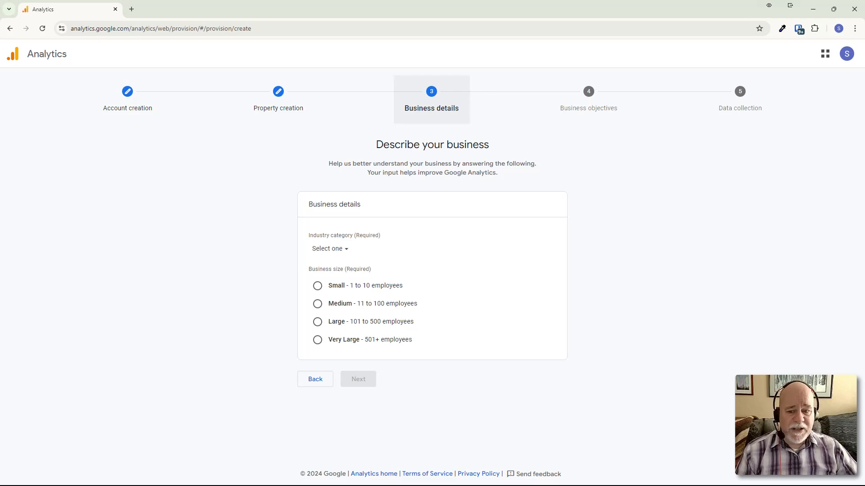
left_click(317, 286)
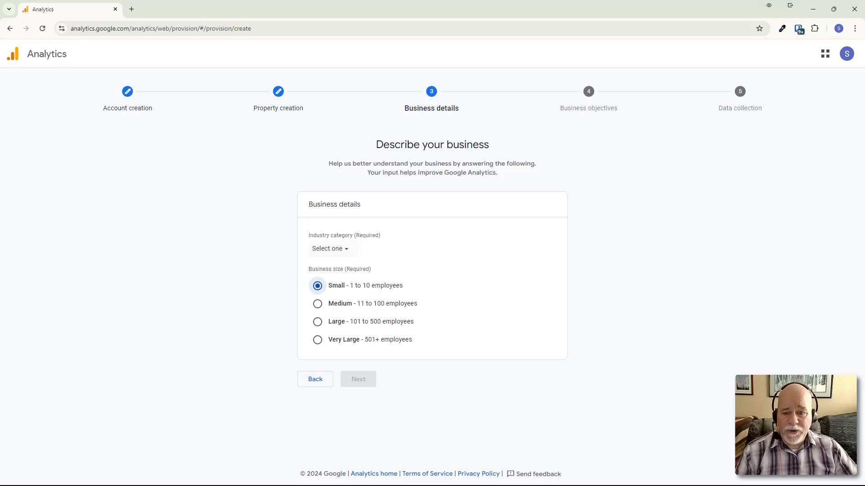
Set the industry category to Online Communities.
left_click(329, 249)
scroll(361, 292, "down", 1)
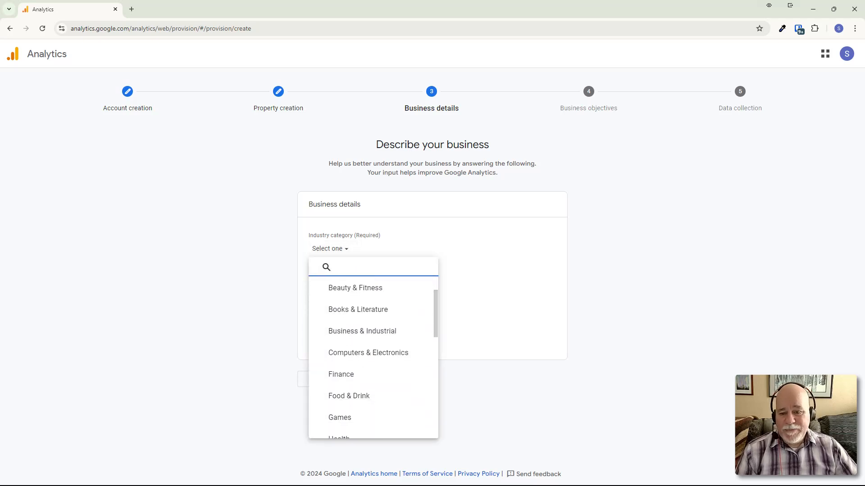
scroll(373, 352, "down", 8)
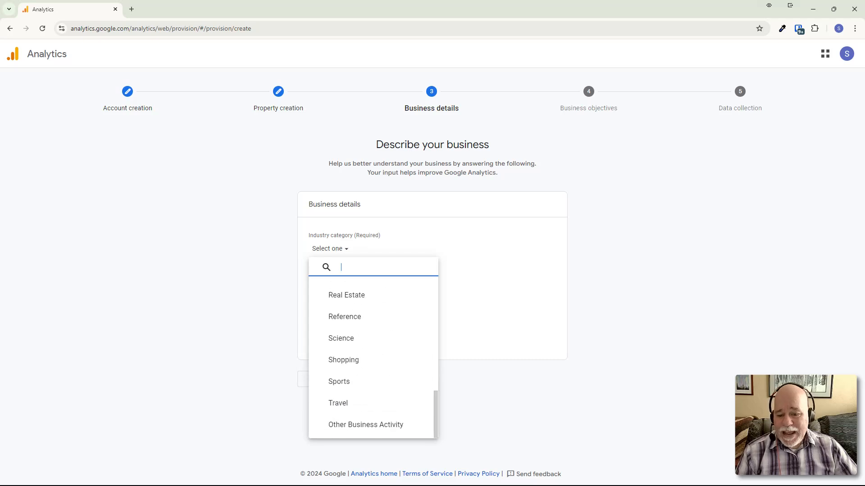
scroll(373, 342, "up", 8)
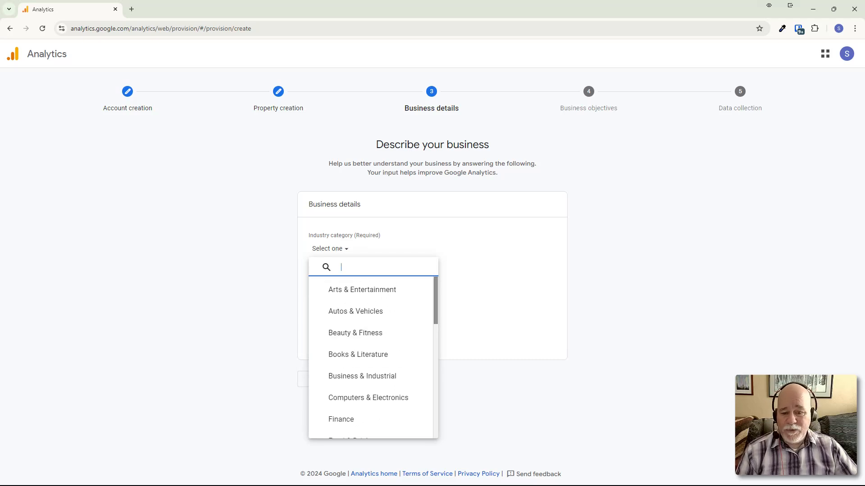
left_click_drag(435, 310, 436, 404)
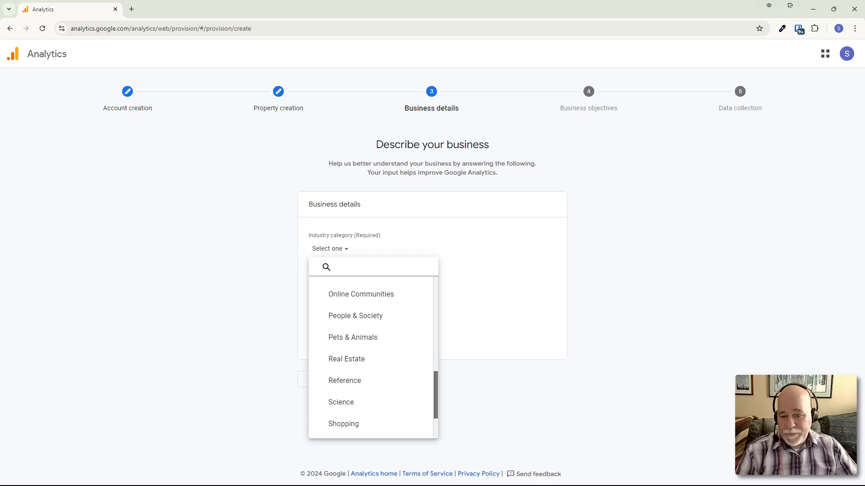
mouse_move(436, 404)
left_mouse_down()
mouse_move(436, 423)
mouse_move(436, 404)
left_mouse_up()
left_click(361, 294)
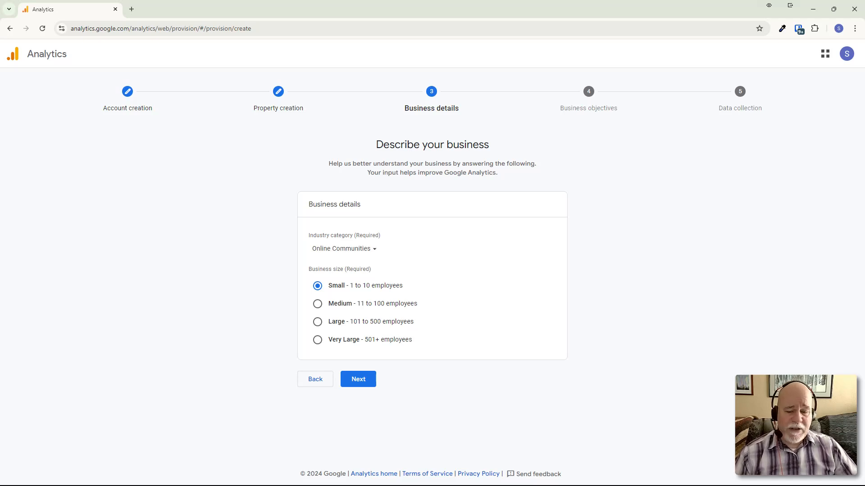
Change the industry category to Other Business Activity.
left_click(344, 249)
scroll(366, 382, "down", 5)
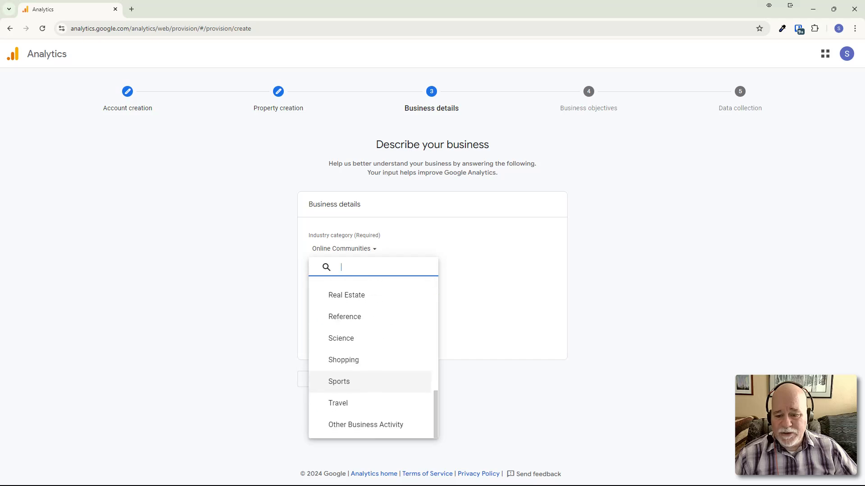
left_click(366, 425)
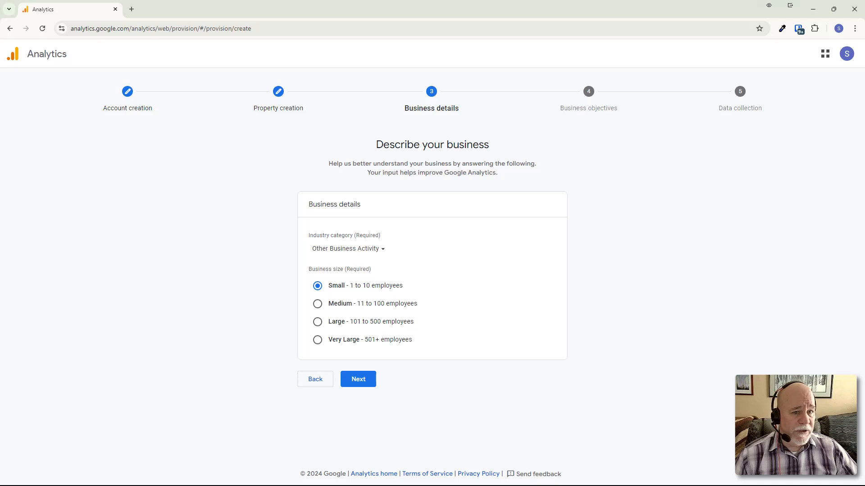
Check ChatGPT's instructions for entering the website information, then return to the Analytics business details form.
left_click_drag(432, 9, 864, 19)
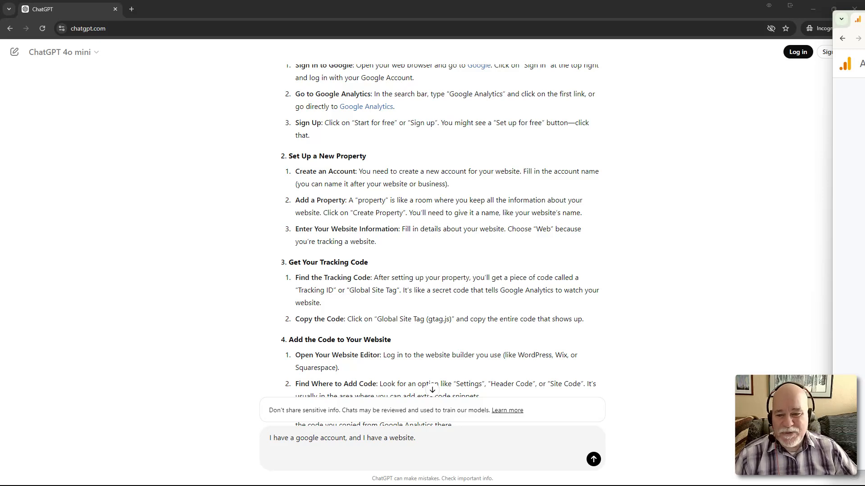
scroll(432, 226, "down", 3)
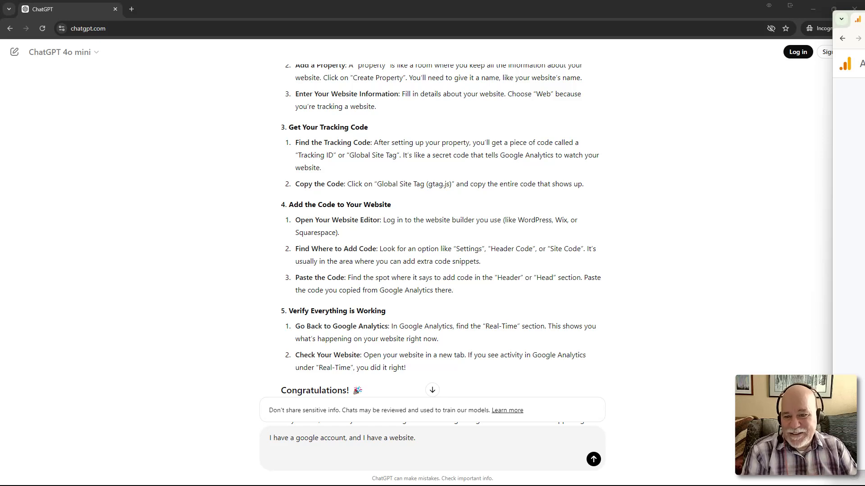
scroll(432, 226, "up", 2)
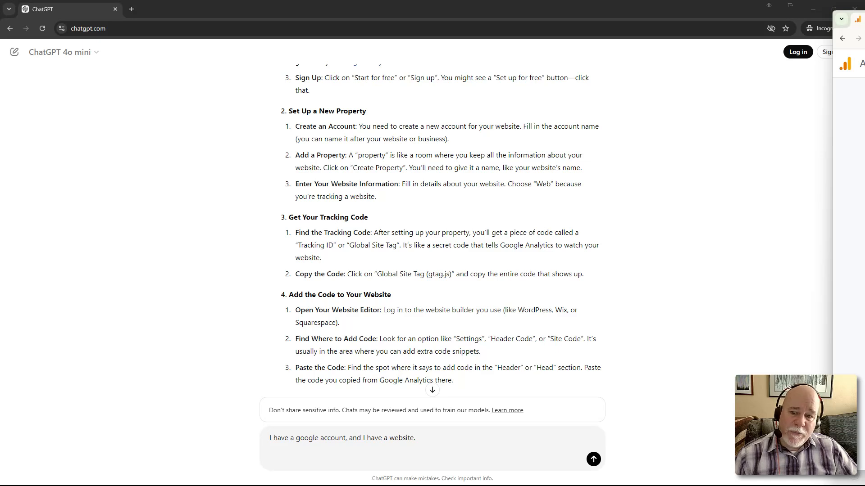
left_click_drag(376, 197, 295, 184)
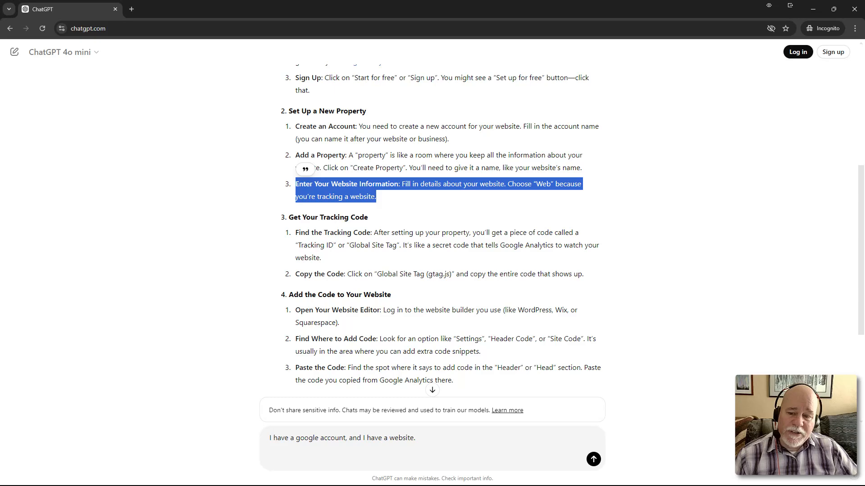
left_click_drag(0, 27, 406, 9)
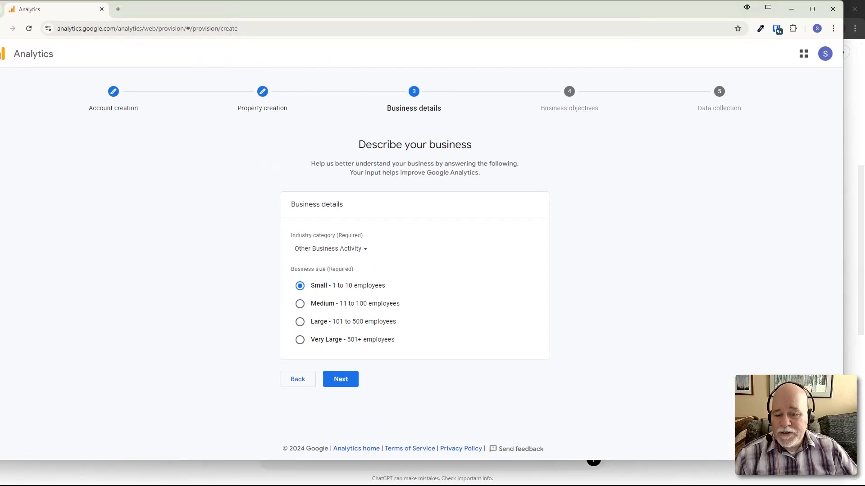
Submit the business details and look through the available business objectives.
left_click(341, 379)
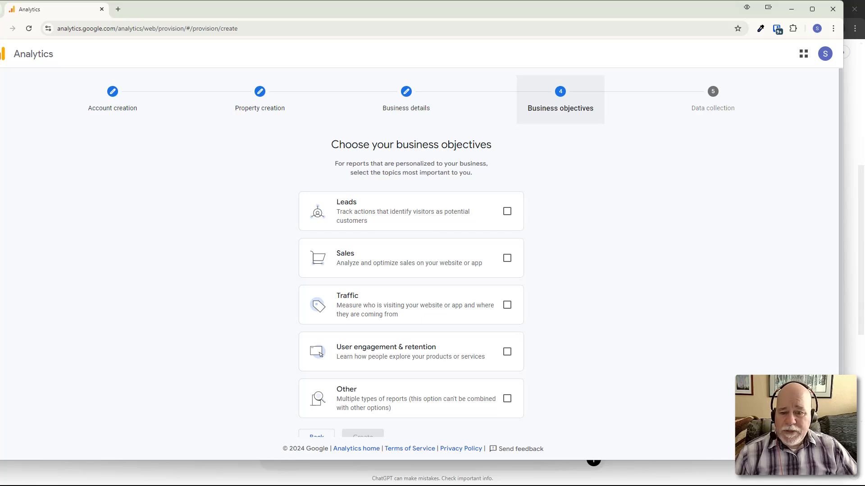
scroll(465, 253, "down", 1)
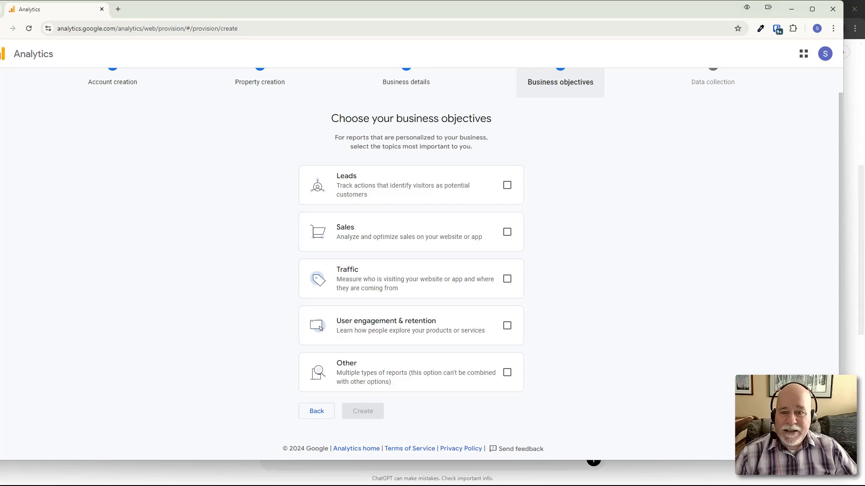
scroll(320, 328, "up", 1)
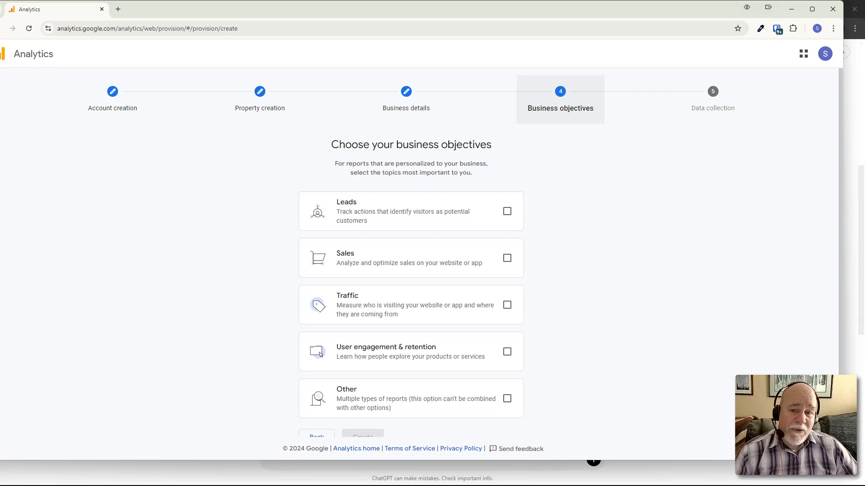
Switch to ChatGPT and replace the unsent message with "I'm at the place where I'm entering all of my business information".
left_click_drag(405, 9, 440, 17)
left_click(418, 479)
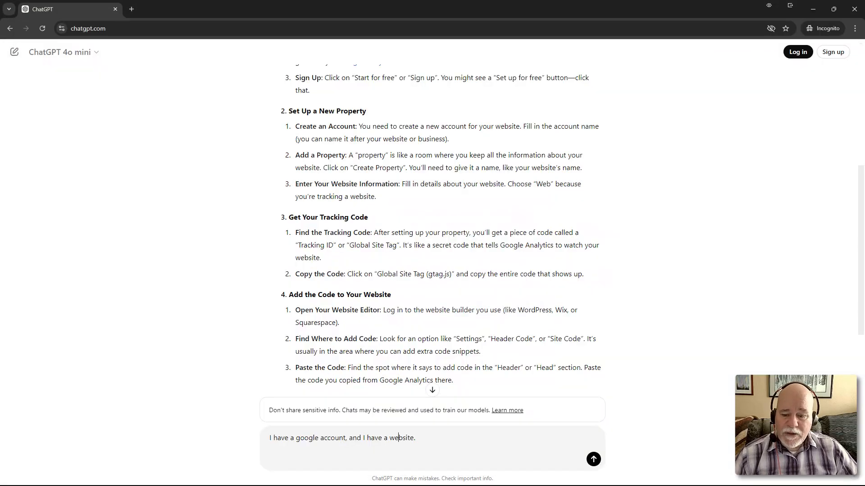
left_click_drag(417, 438, 270, 438)
type("I'm at a")
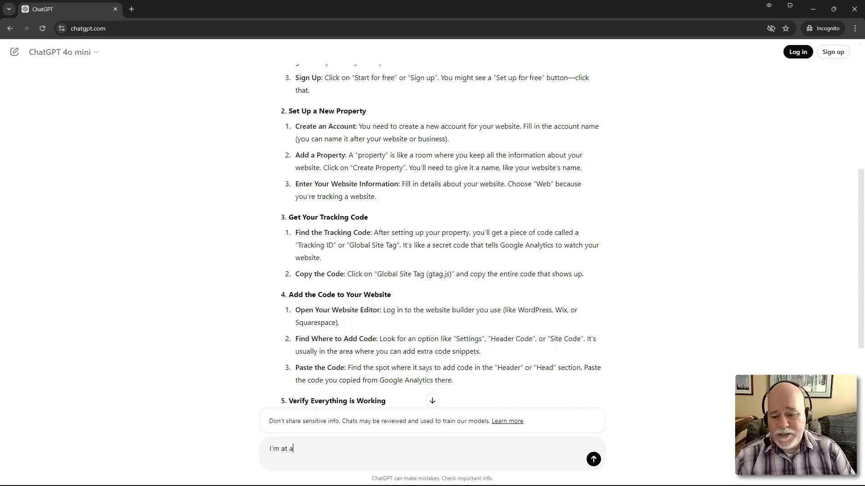
key("BackSpace")
type("the pal")
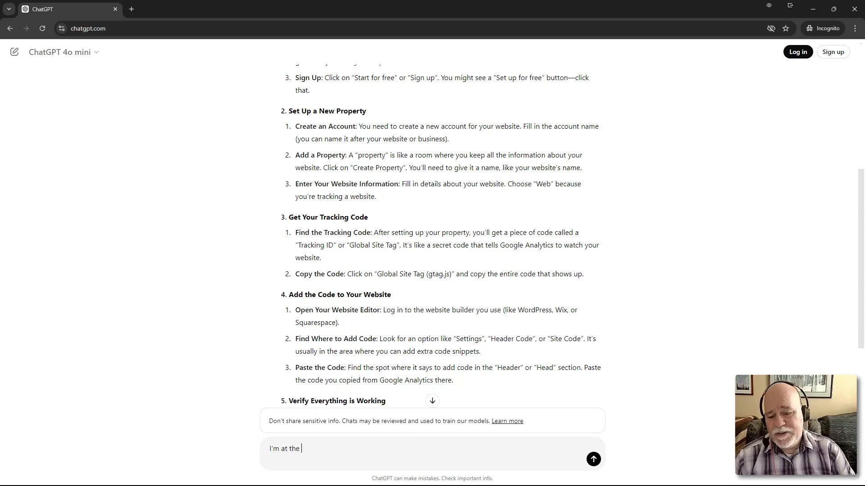
key("BackSpace")
key("BackSpace")
type("lace wher e I")
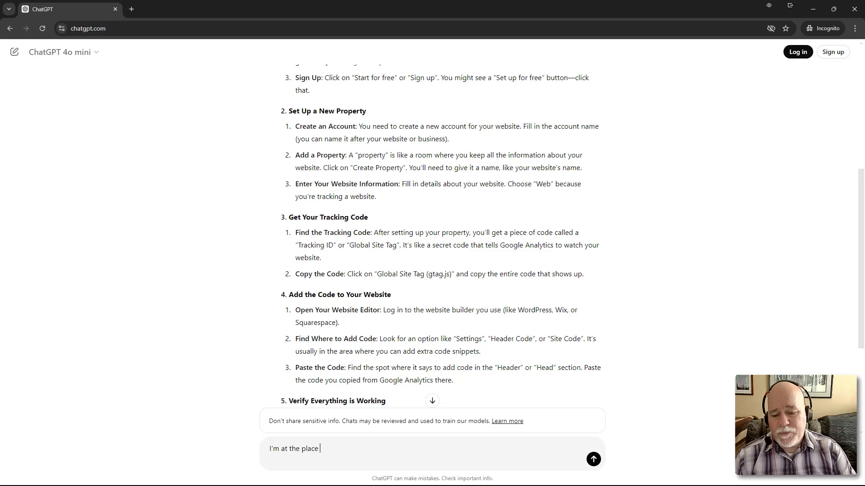
key("BackSpace")
key("BackSpace")
type("e I'm ")
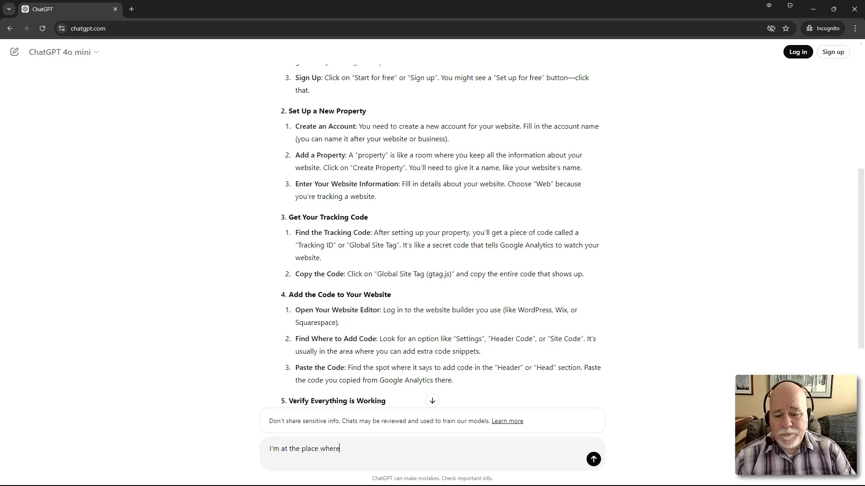
type("en")
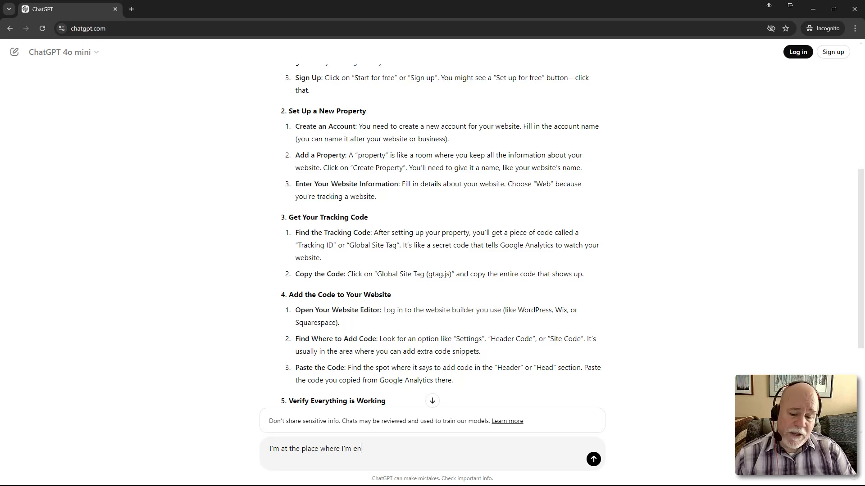
type("tering all of my b")
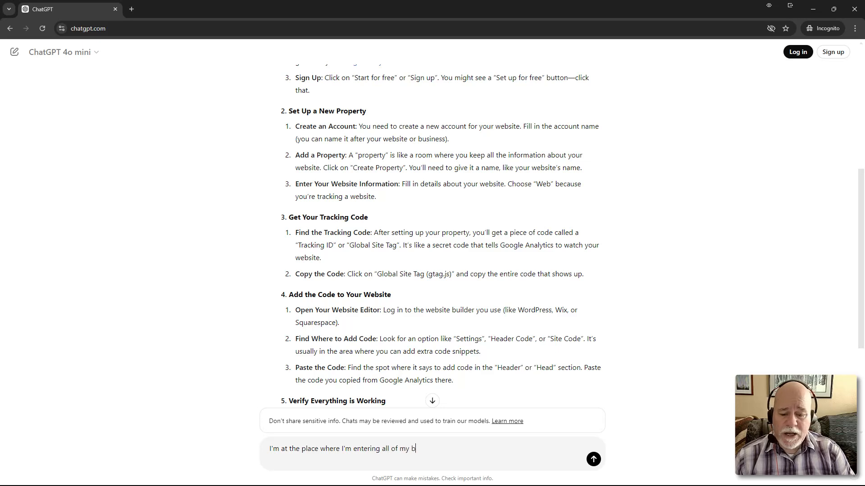
type("usiness information ")
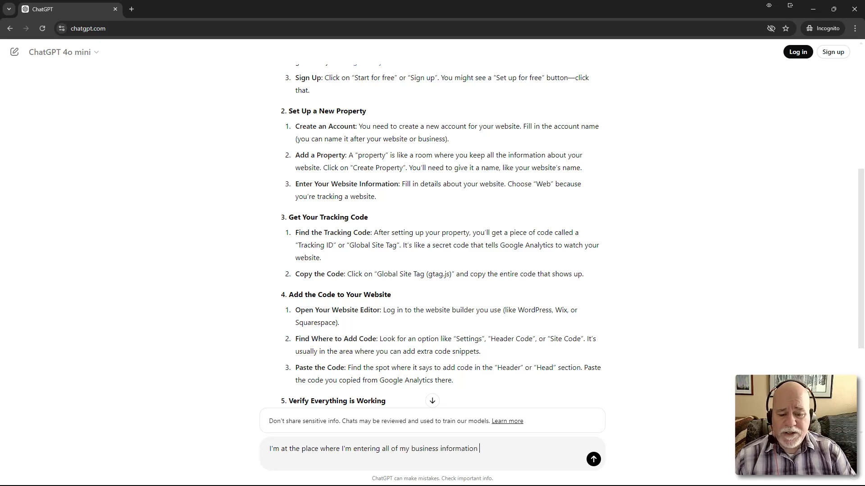
Continue the message with "and it's asking me to choose my objectives. It has checkboxes for the following:".
type("and it's ask")
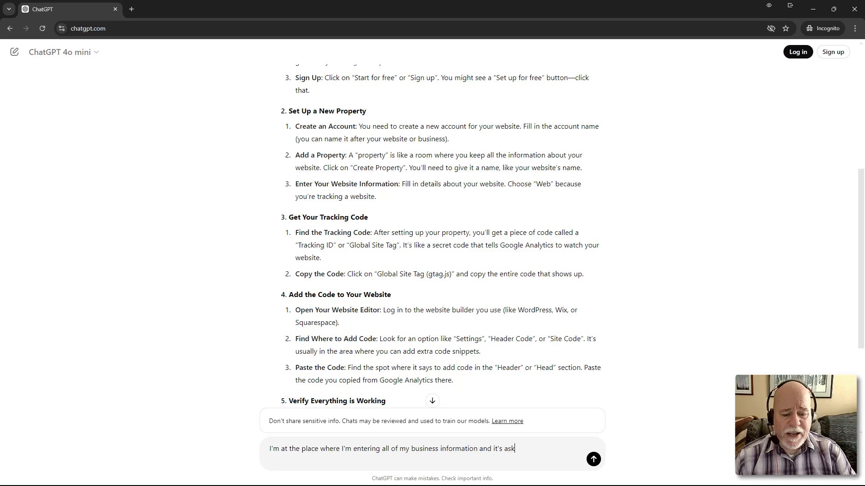
type("ing me to choos e")
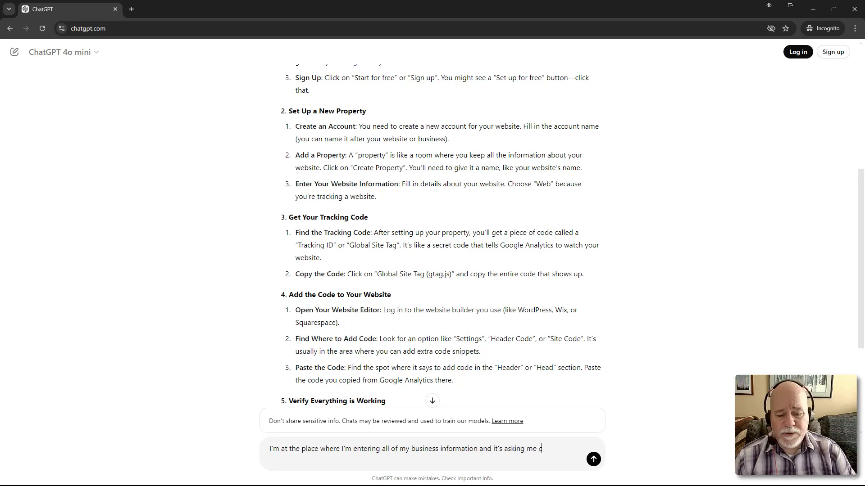
key("BackSpace")
key("BackSpace")
type("e m")
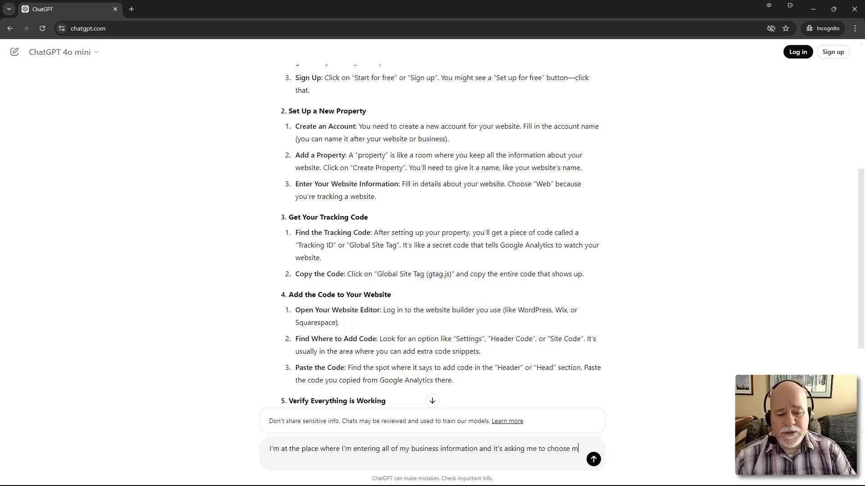
type("y obj")
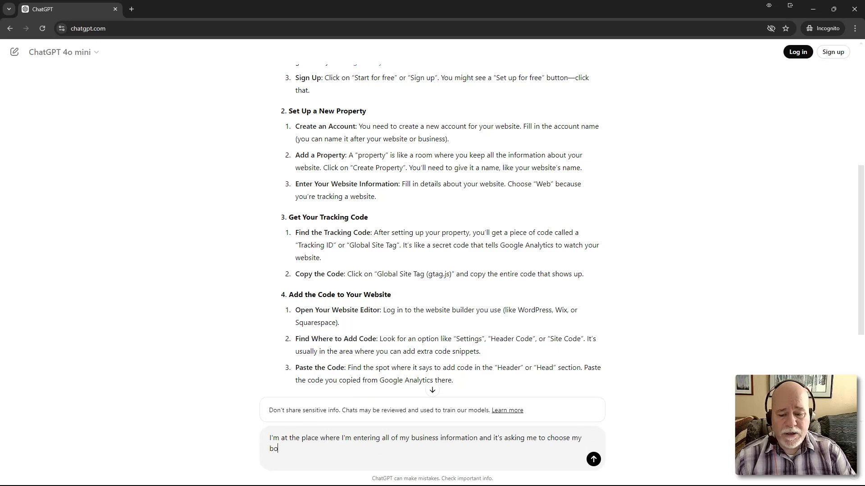
type("ect")
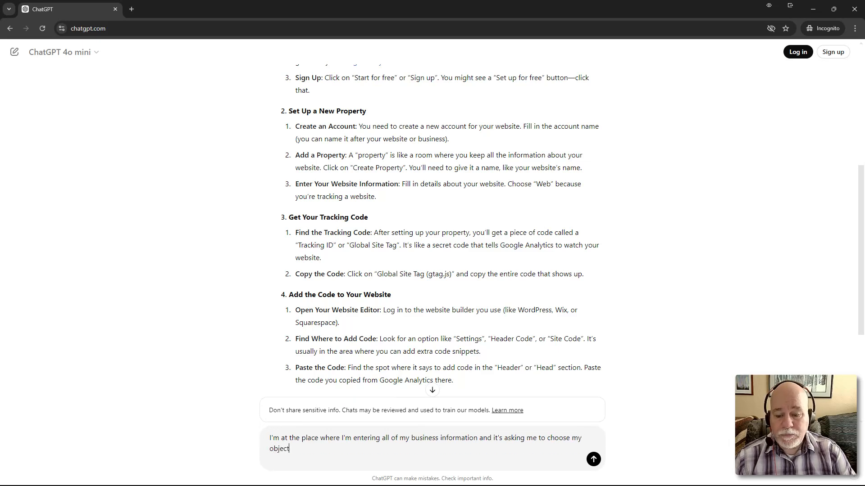
type("ives. It has checkgo")
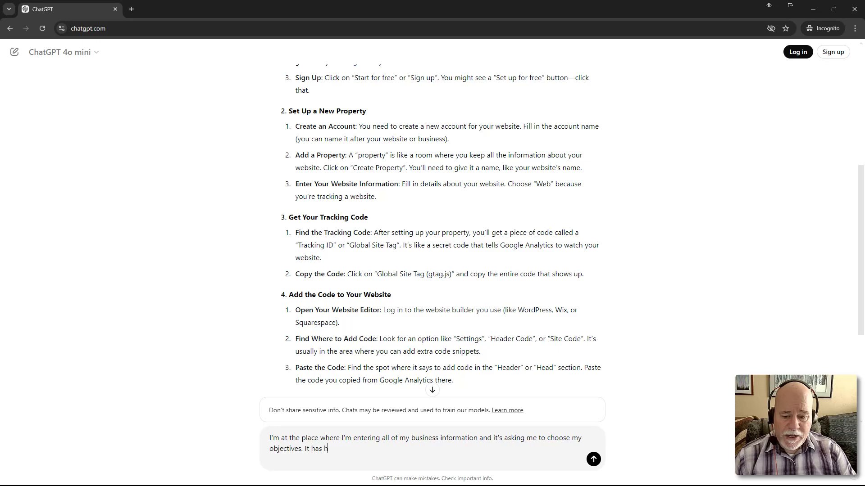
key("BackSpace")
key("BackSpace")
type("box")
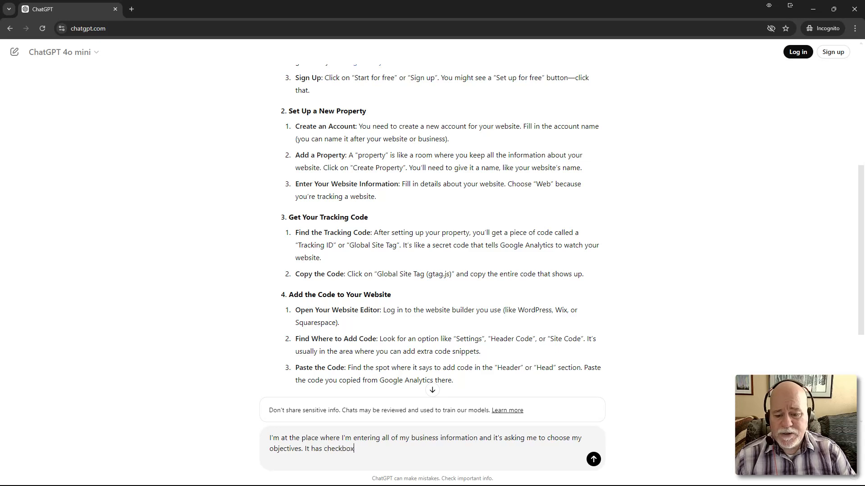
type("es for the tollowing:")
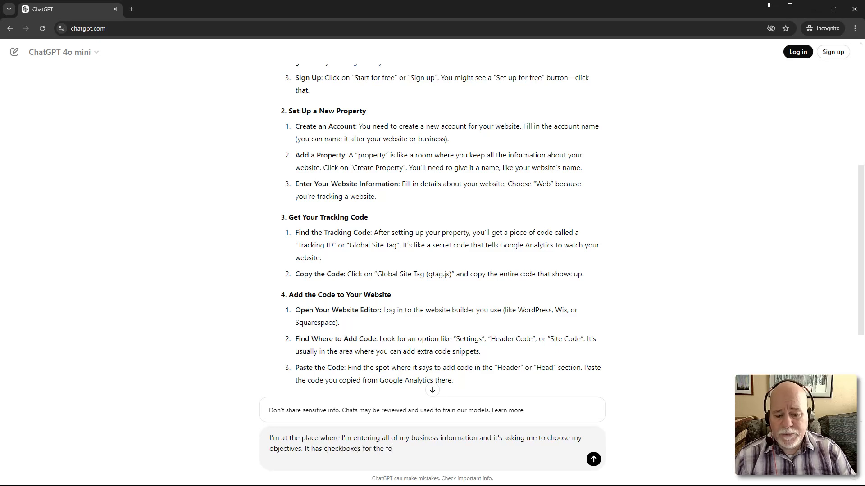
Start a new paragraph in the message after a blank line, listing "Leads, Sales, Traffic," as the first checkbox options.
key("shift+Return")
key("shift+Return")
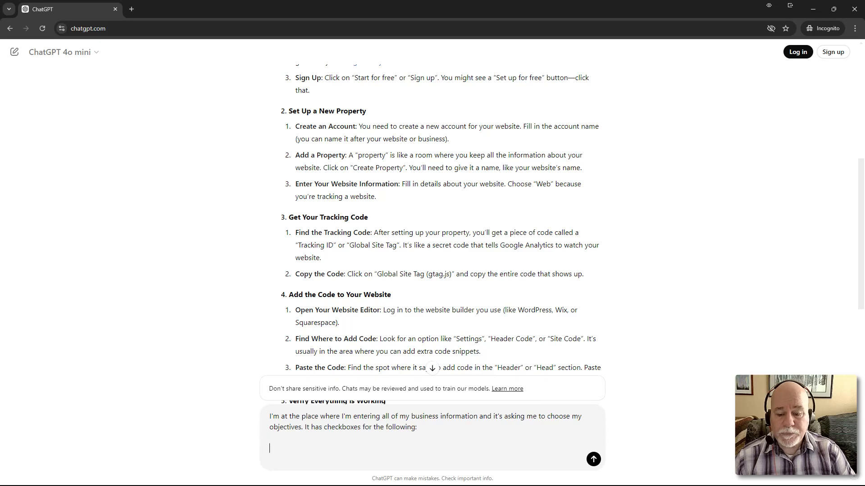
type("Leads< ")
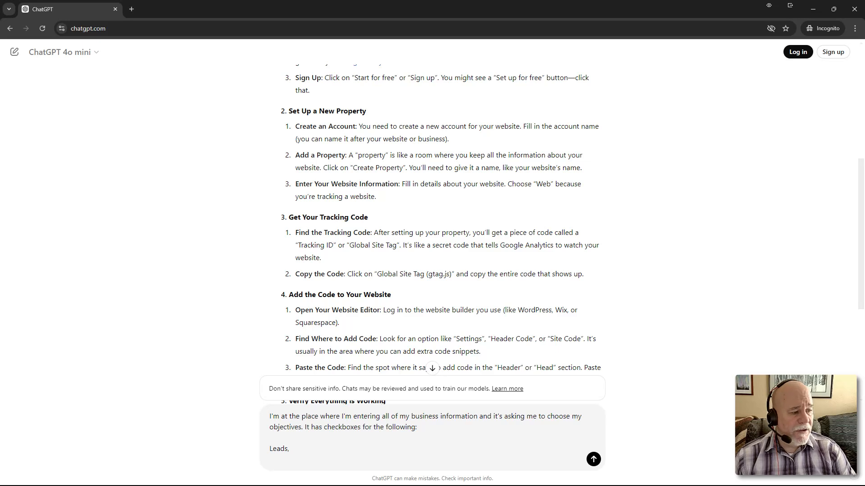
type("Sales , Traffic, ")
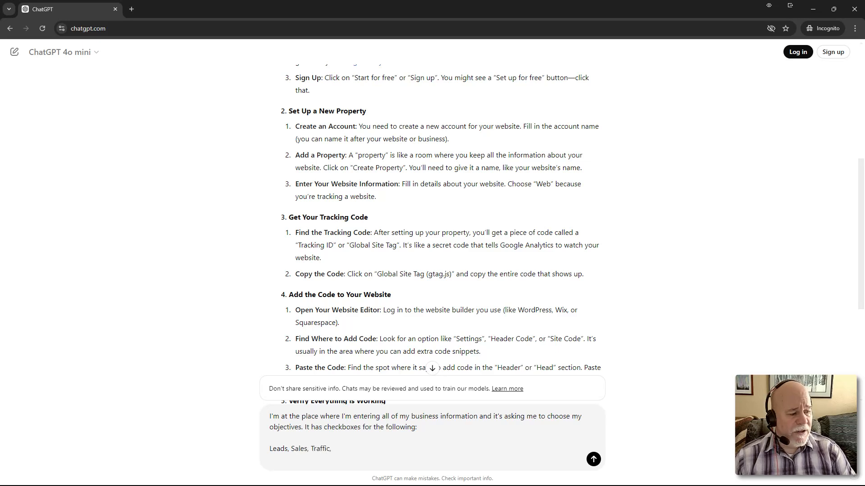
Add "User engagement" to the list of checkbox options in the message, correcting its spelling.
type("User")
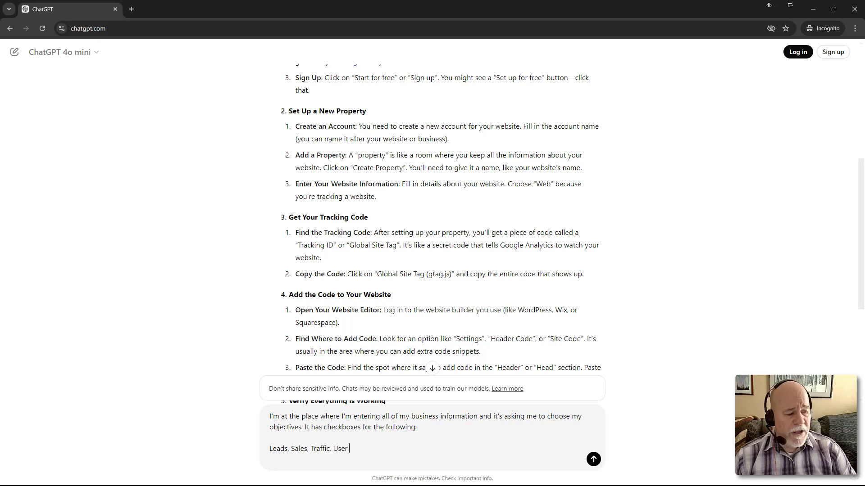
type(" egag")
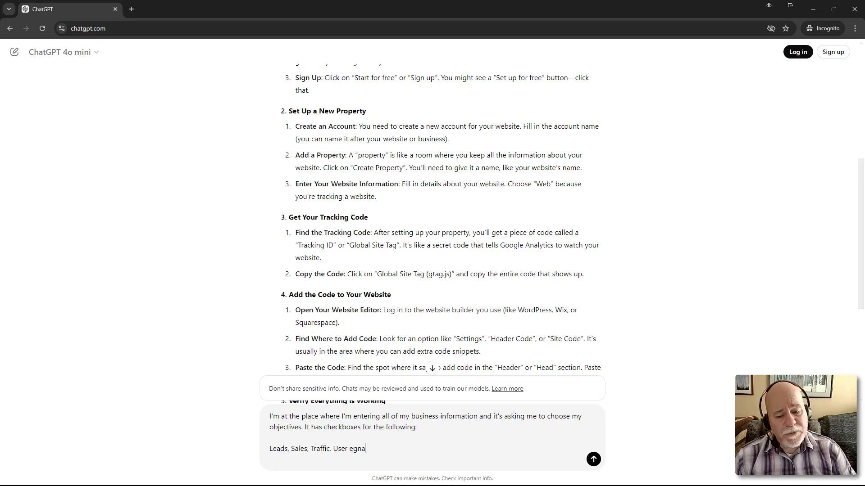
key("BackSpace")
type("gement,")
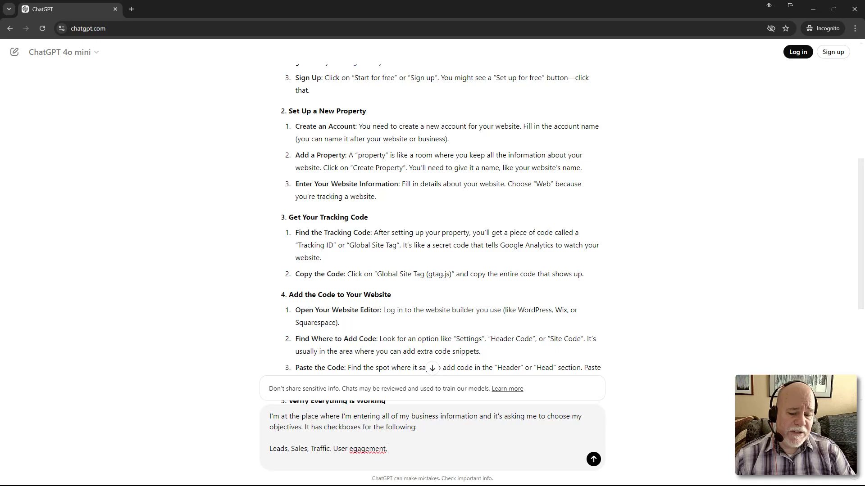
key("BackSpace")
key("BackSpace")
key("BackSpace")
key("BackSpace")
key("BackSpace")
key("BackSpace")
key("BackSpace")
key("BackSpace")
key("BackSpace")
key("BackSpace")
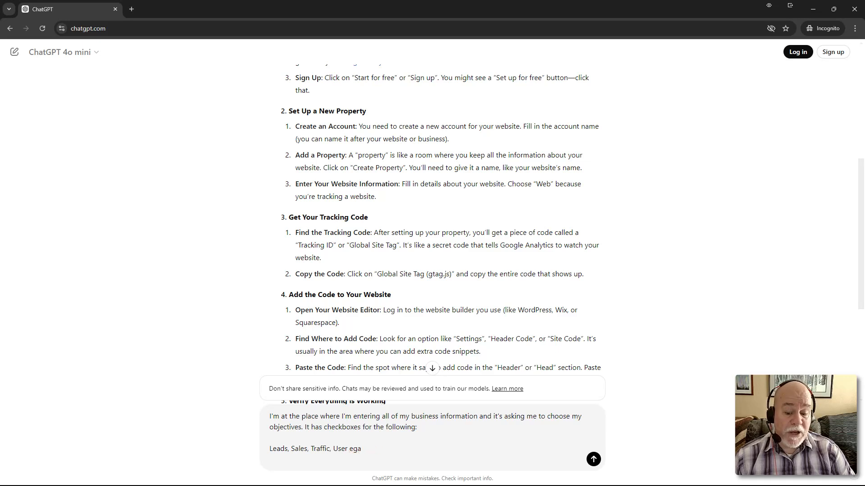
type("n")
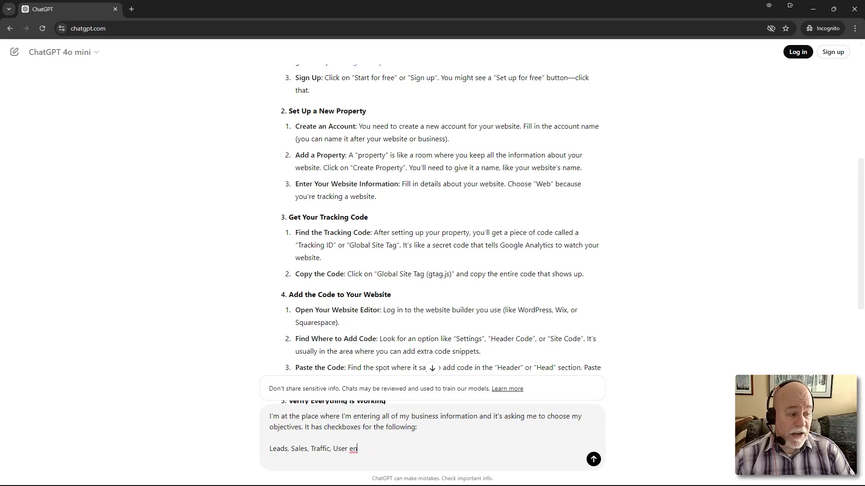
type("gageme")
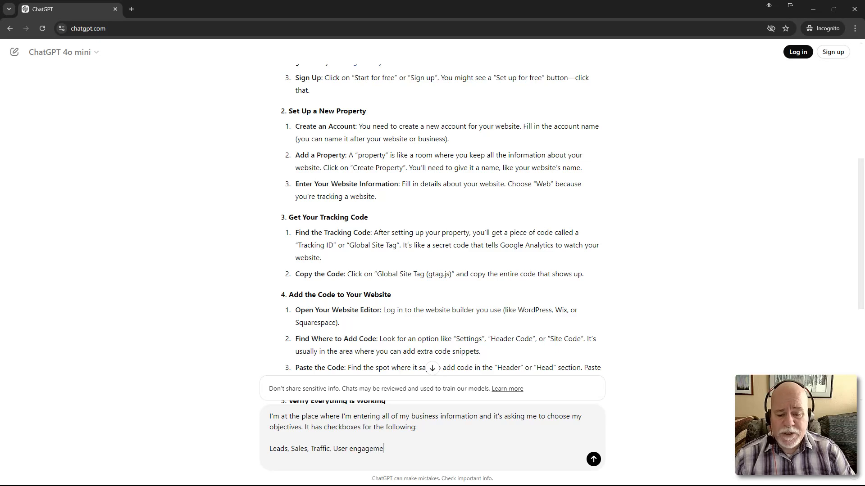
type("nt")
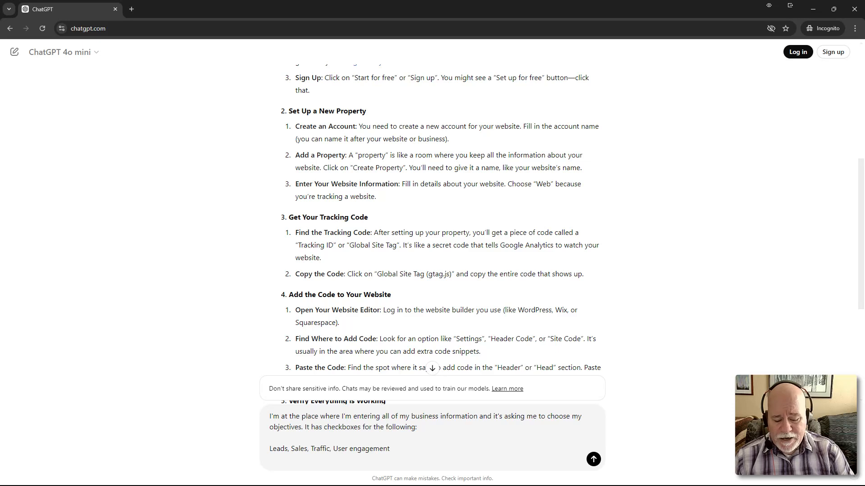
Extend the list of options in the message with "& retention, other", correcting the spelling of "retention".
type(" &")
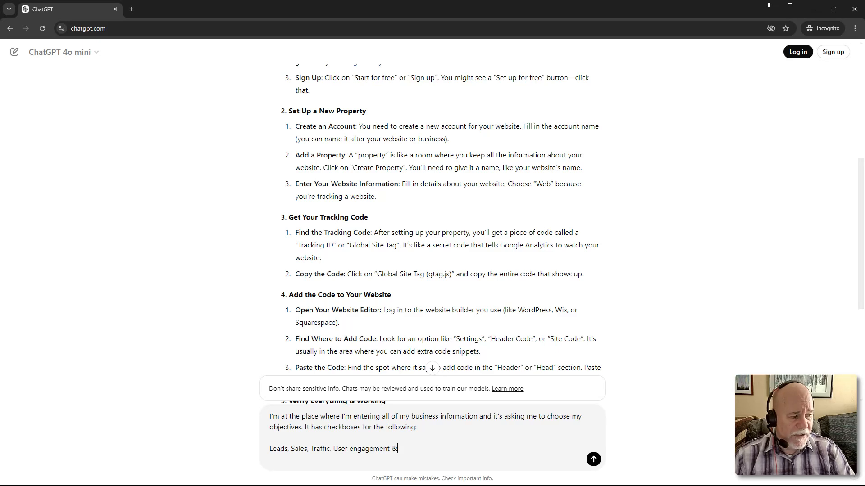
type(" ret")
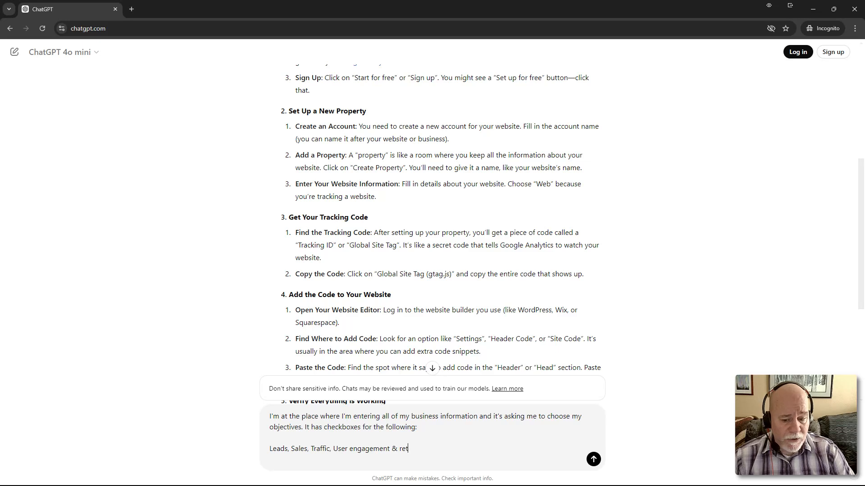
type("etntion")
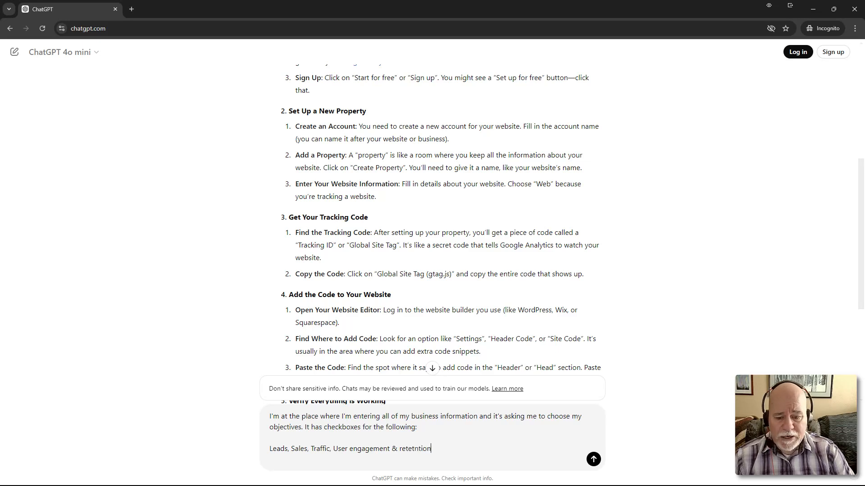
key("BackSpace")
key("BackSpace")
key("BackSpace")
key("BackSpace")
key("BackSpace")
key("BackSpace")
type("n")
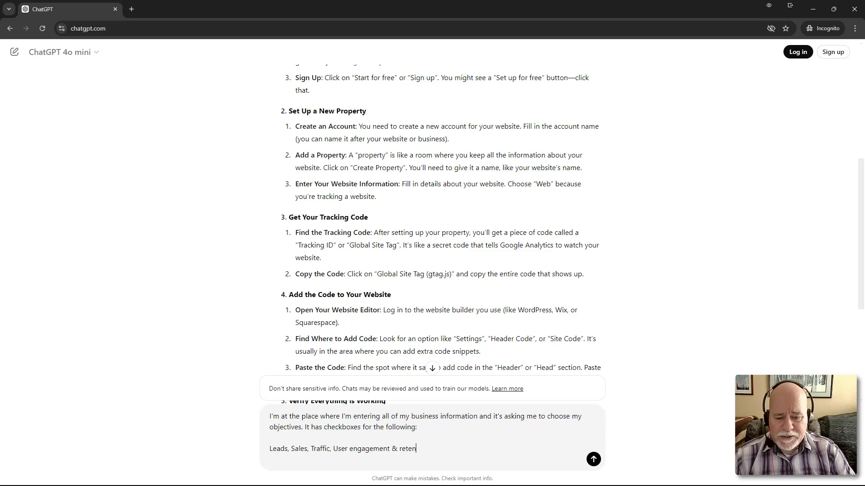
type("tion")
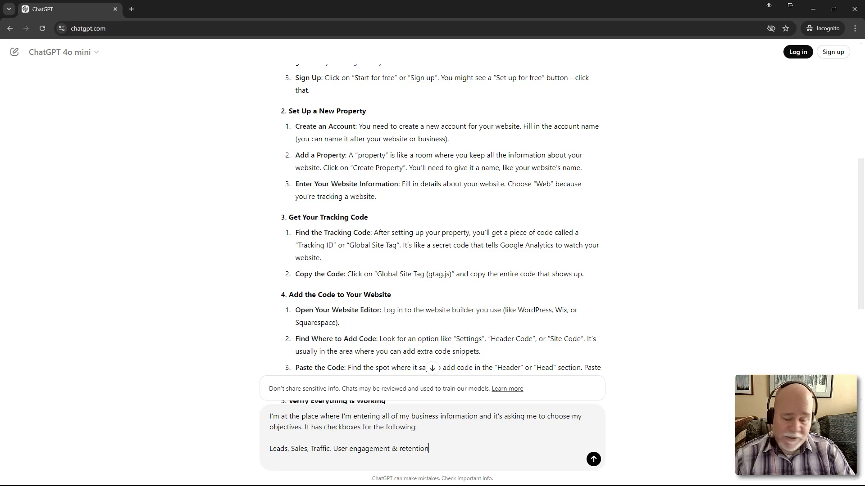
type(", other")
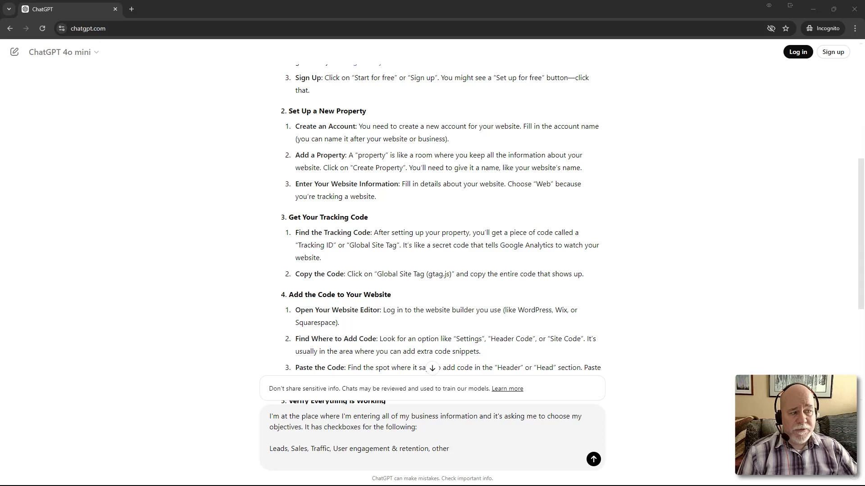
Check the Snipping Tool capture of the business objectives against the list, then return to the end of the ChatGPT message.
left_click_drag(864, 61, 386, 48)
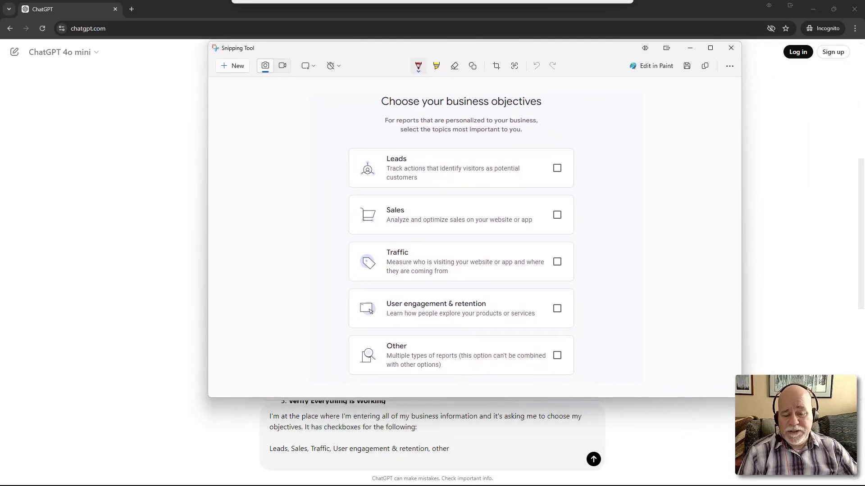
scroll(473, 225, "down", 2)
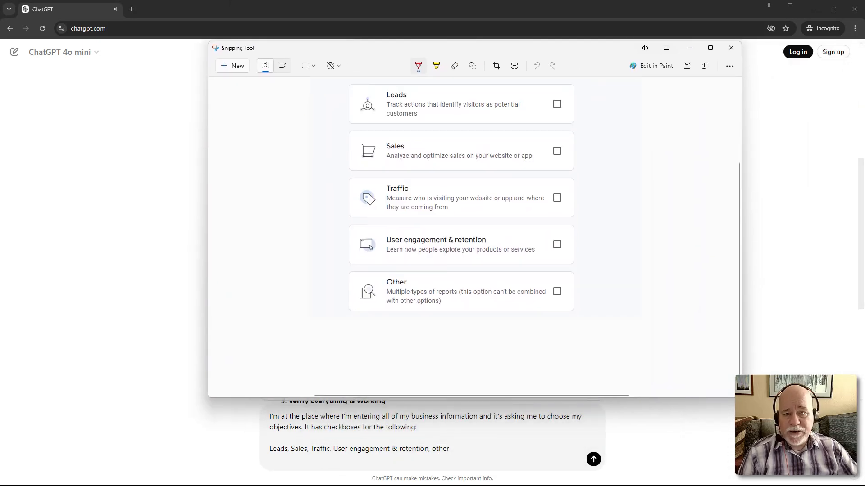
left_click_drag(433, 48, 864, 61)
left_click(450, 449)
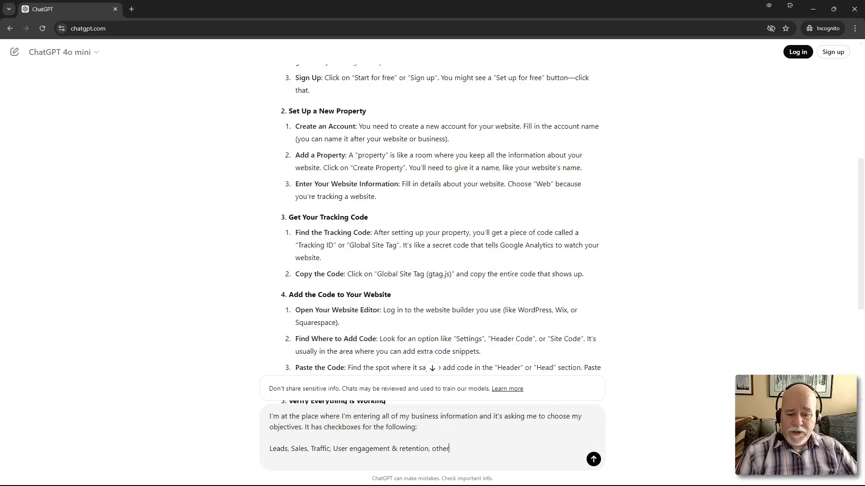
End the list with a period and begin a new paragraph with "Which ones of these should I put a check next too".
type(". Whi")
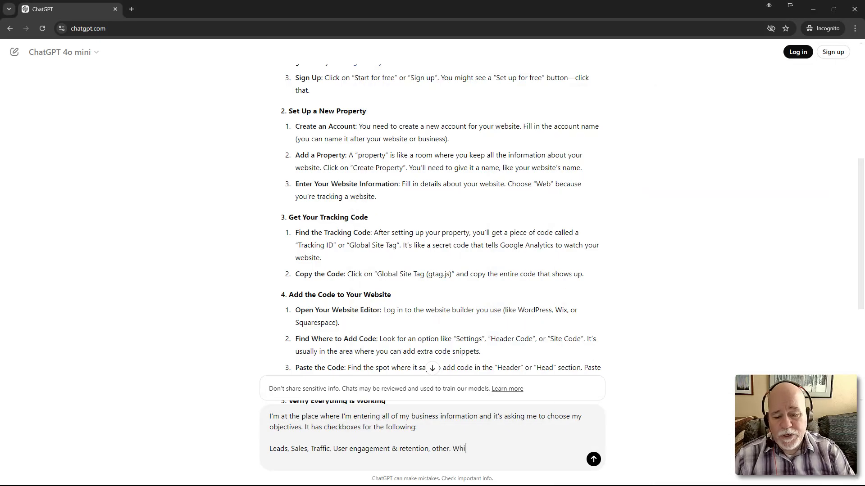
key("BackSpace")
key("BackSpace")
key("BackSpace")
key("shift+Return")
key("shift+Return")
type("Which on")
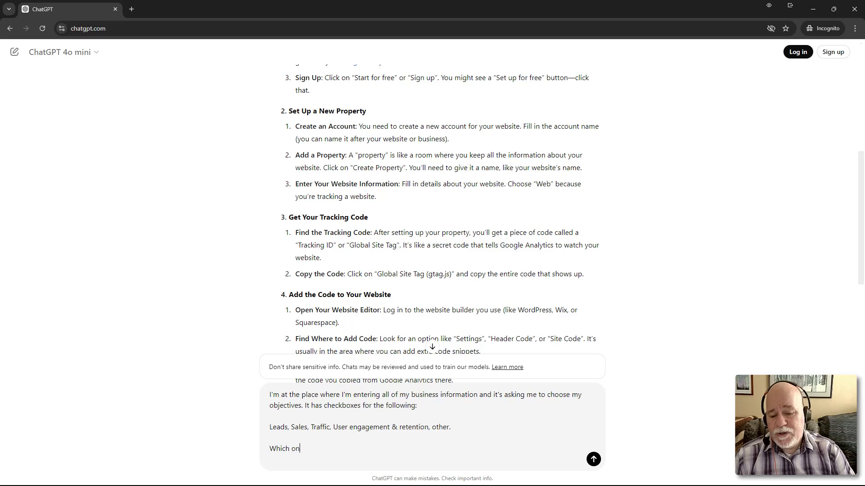
type("es of these ")
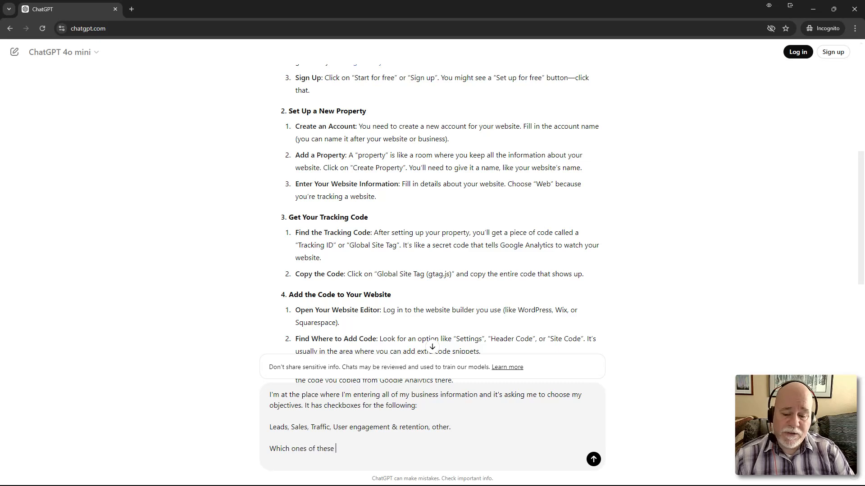
type("should I put a chec")
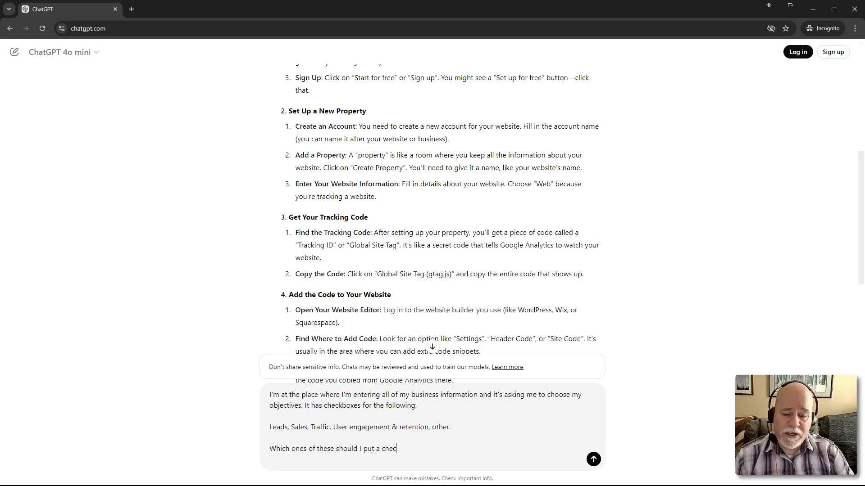
type("k next too")
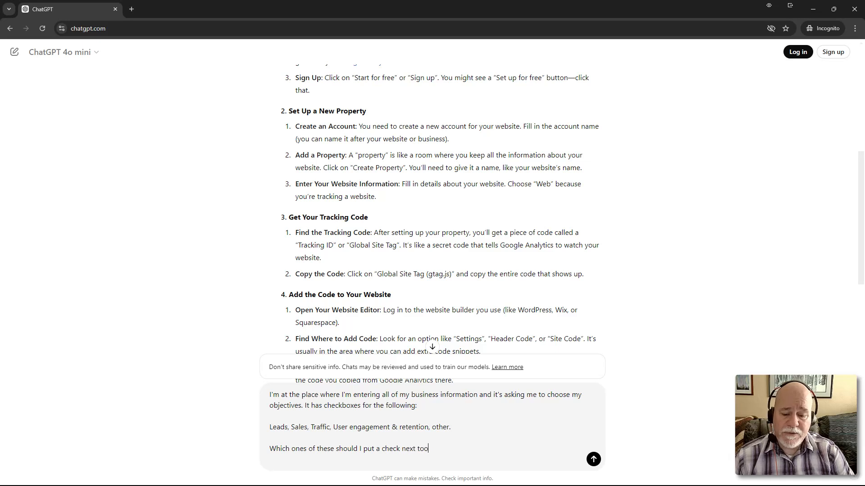
Finish the question with a question mark and add "Does it matter if I check them all.".
type("? Does it m")
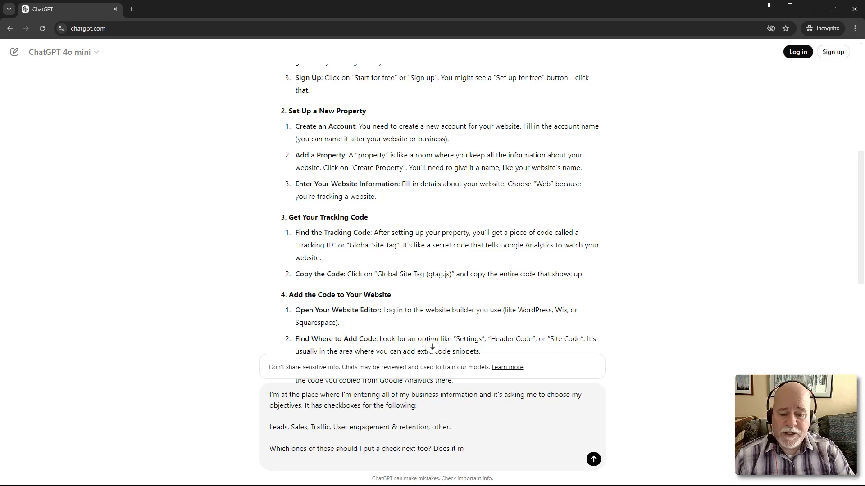
type("atter if I ")
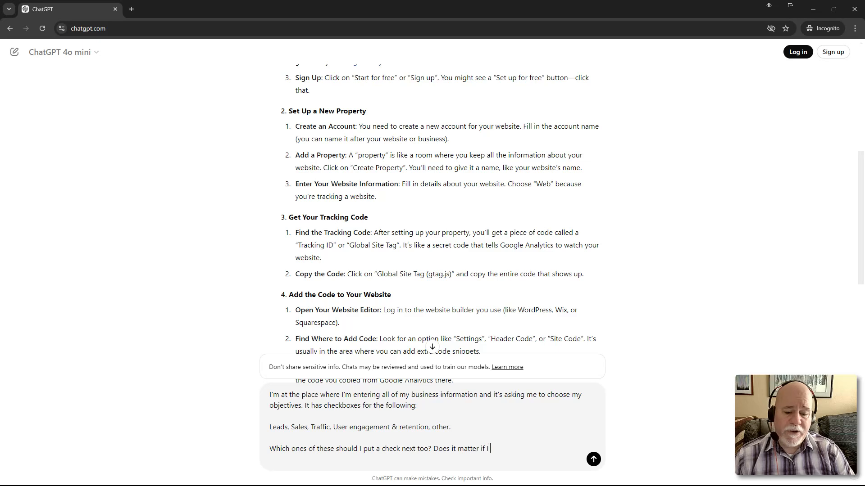
type("check them all. ")
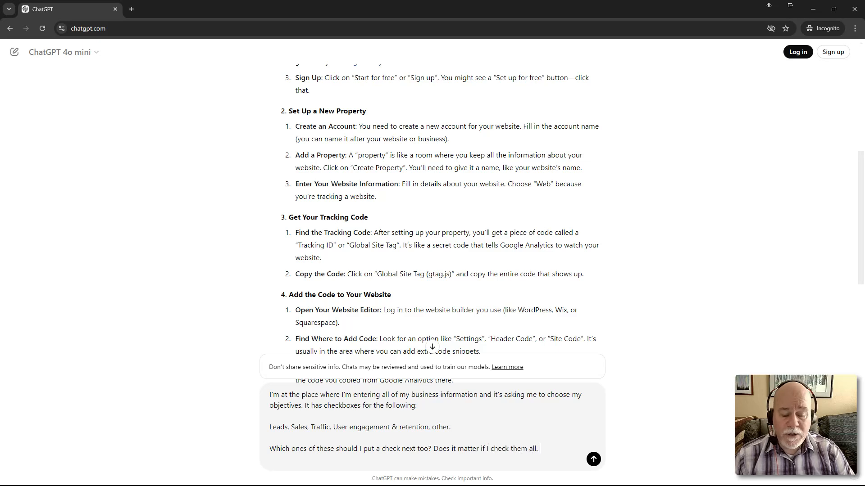
Add "Is there any benefit to only checking one or two?" to the message and send it to ChatGPT.
type("Is there any ")
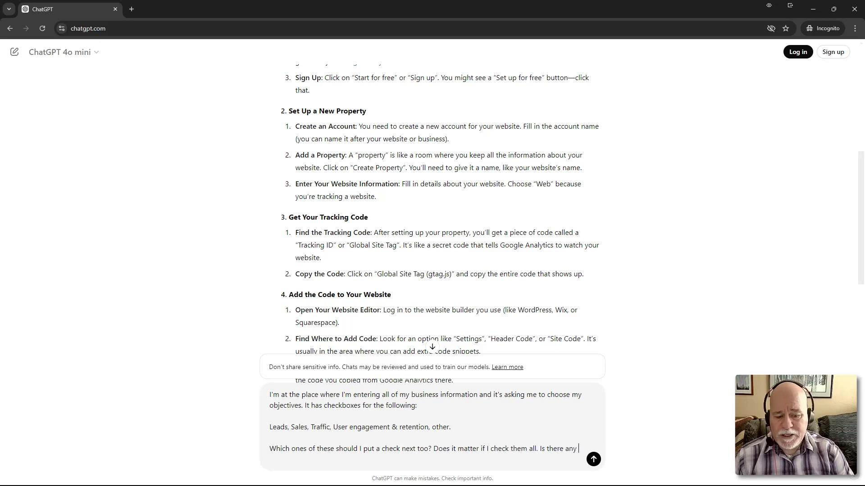
type("benefit to onl")
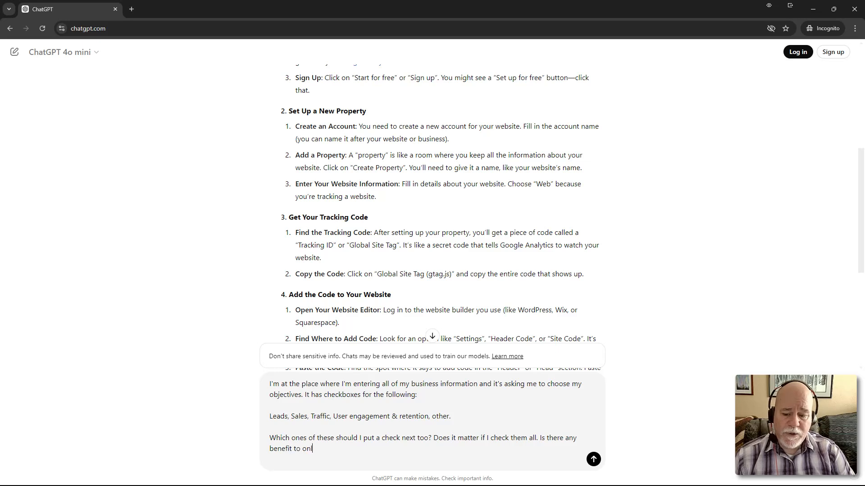
type("y checking ")
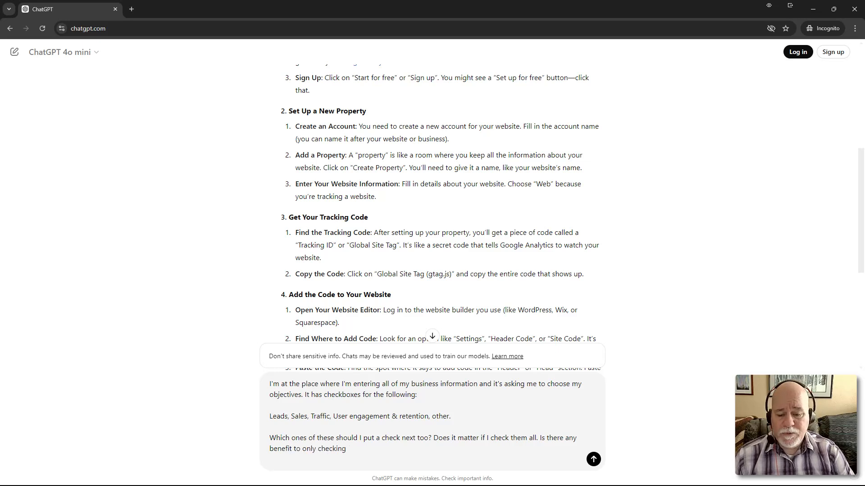
type("one or two")
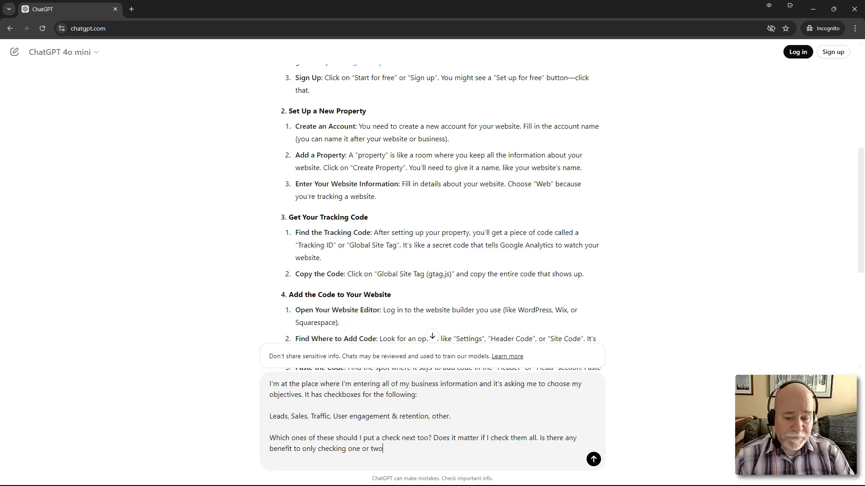
type("?")
key("Return")
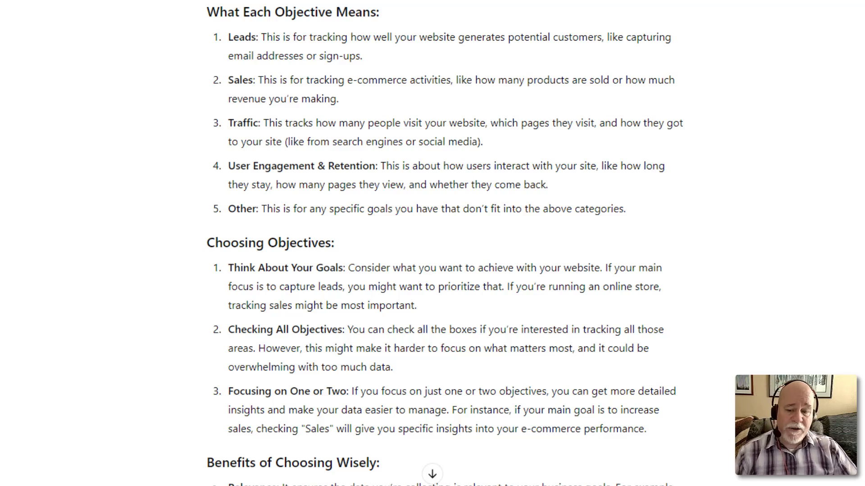
Read through ChatGPT's explanation of each objective, the benefits of choosing wisely and how to decide.
scroll(432, 243, "down", 2)
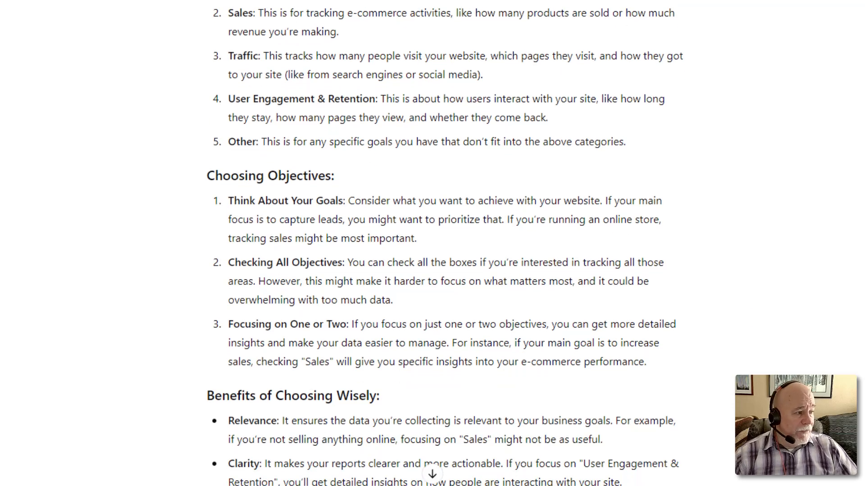
scroll(432, 243, "down", 5)
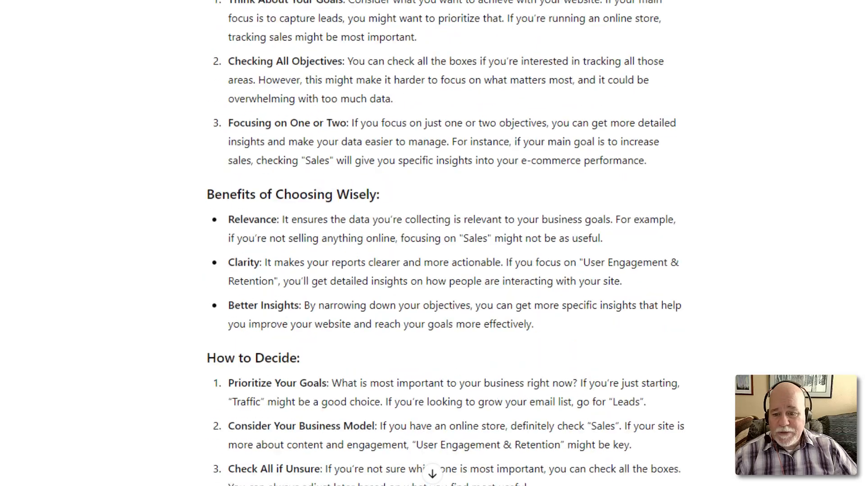
scroll(433, 243, "up", 7)
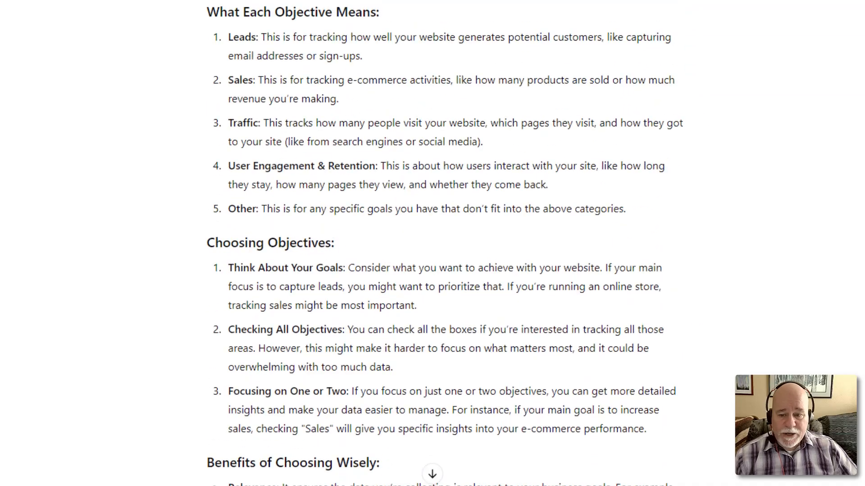
Review ChatGPT's advice on choosing objectives, focusing on one or two, and checking all if unsure.
scroll(432, 243, "down", 2)
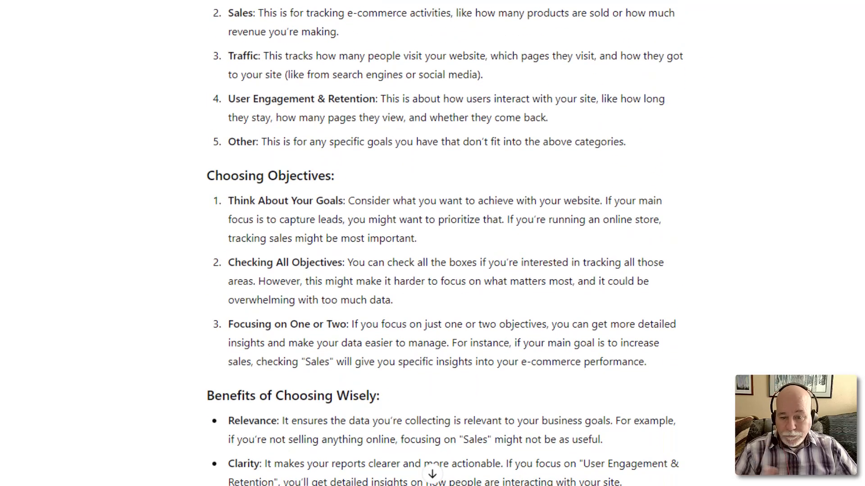
scroll(432, 243, "down", 6)
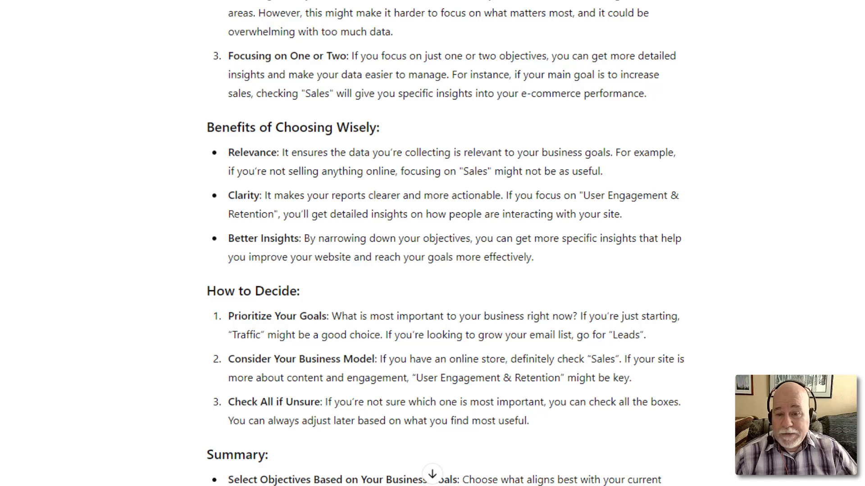
scroll(446, 243, "down", 3)
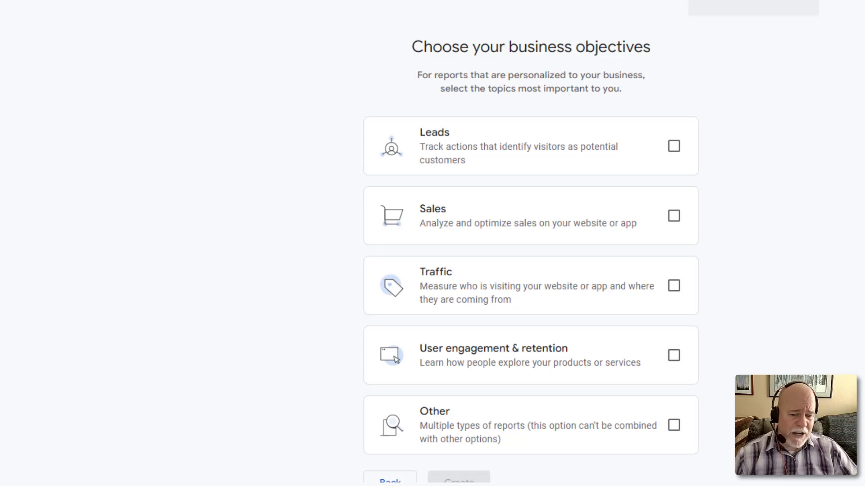
Try selecting Leads, Sales, Traffic, and User engagement & retention as business objectives, comparing that combination with Other.
scroll(674, 286, "down", 1)
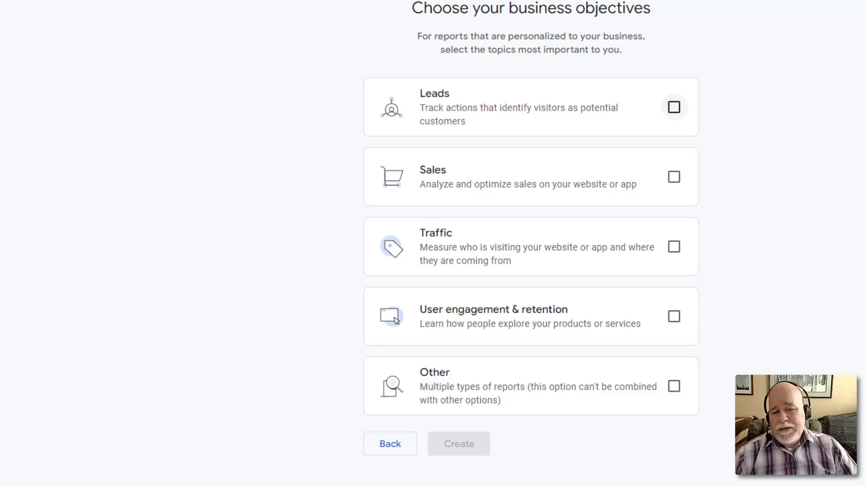
left_click(674, 107)
left_click(674, 177)
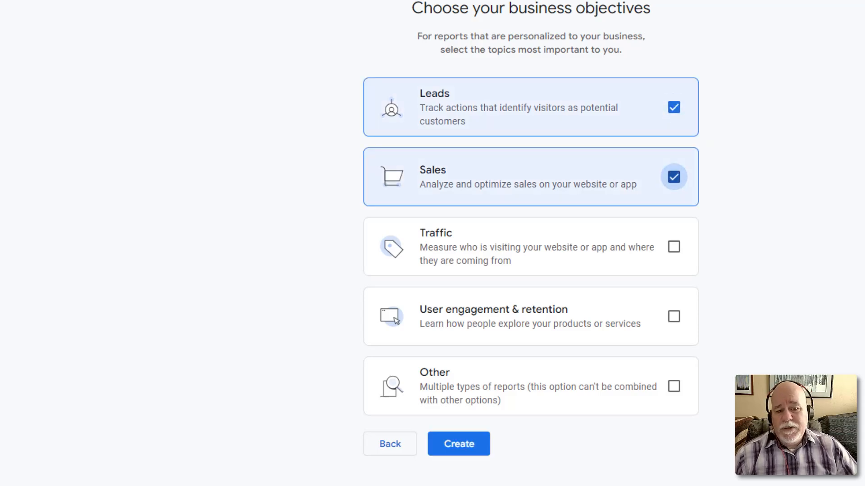
left_click(674, 247)
left_click(674, 317)
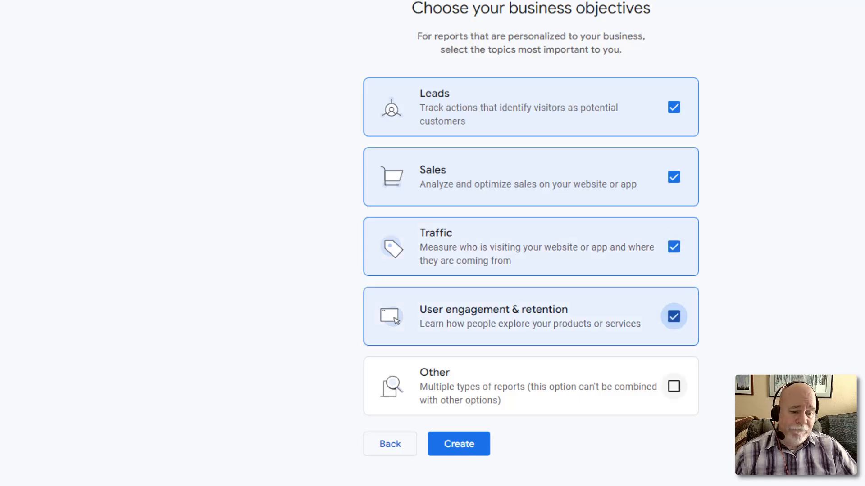
left_click(674, 387)
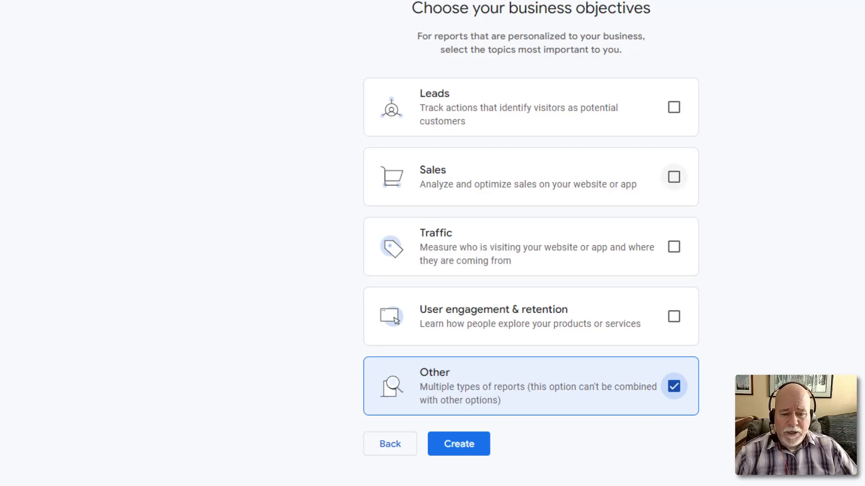
left_click(673, 107)
left_click(674, 177)
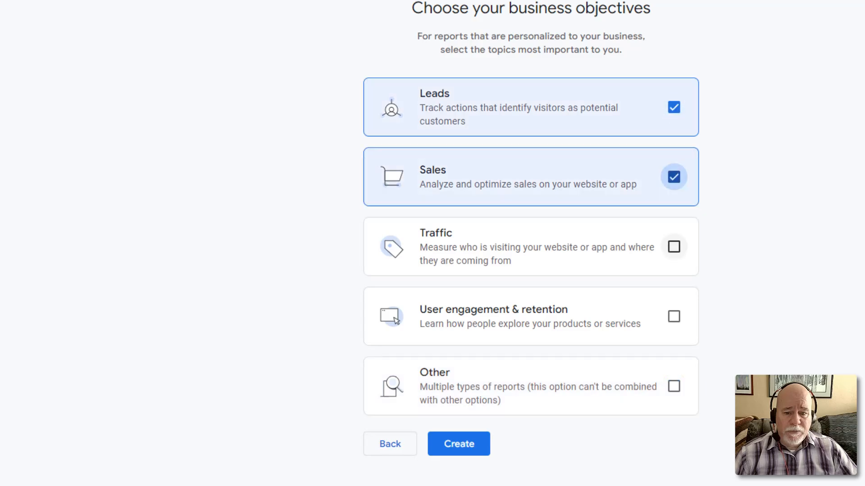
left_click(674, 247)
left_click(674, 317)
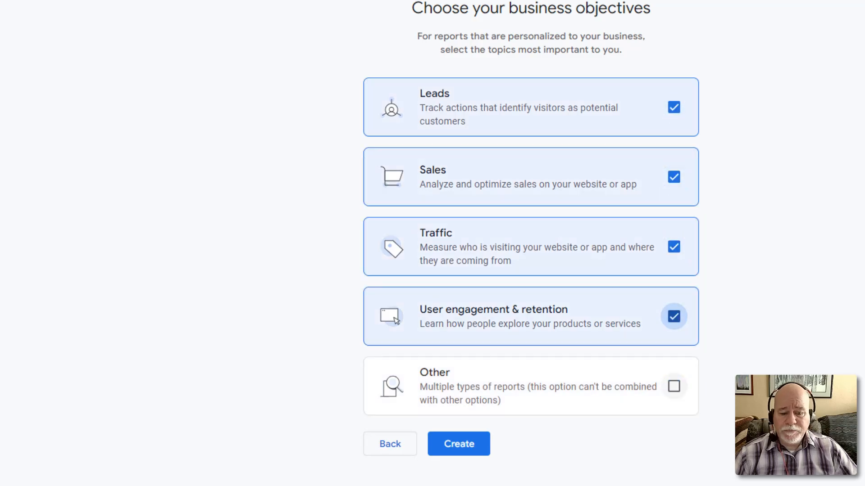
Choose Other as the only business objective and create the account.
left_click(674, 387)
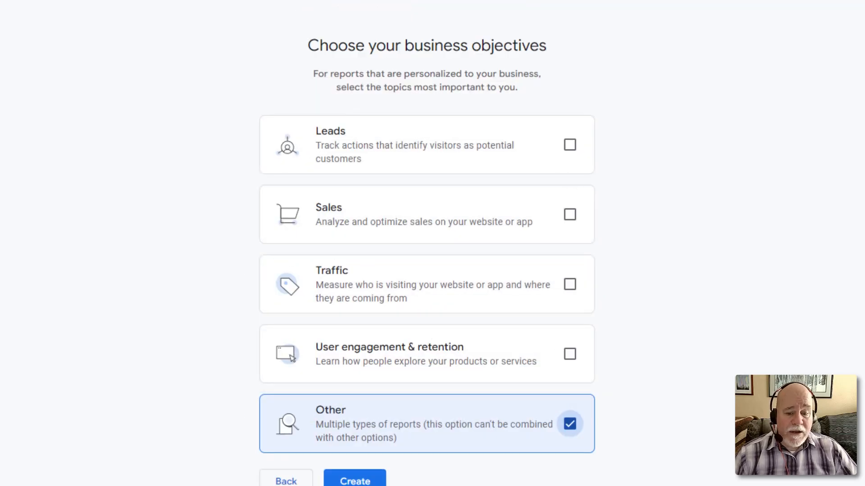
left_click(355, 481)
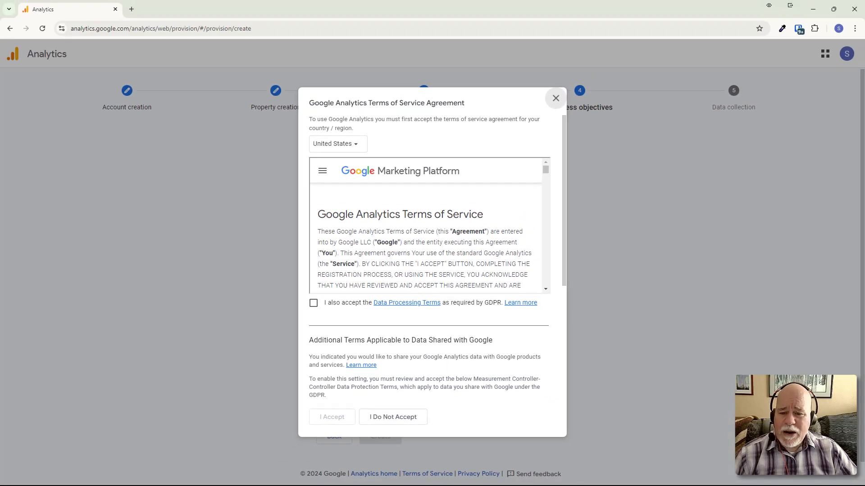
Accept the GDPR Data Processing Terms and go through the United States Google Analytics Terms of Service to the end.
left_click(313, 303)
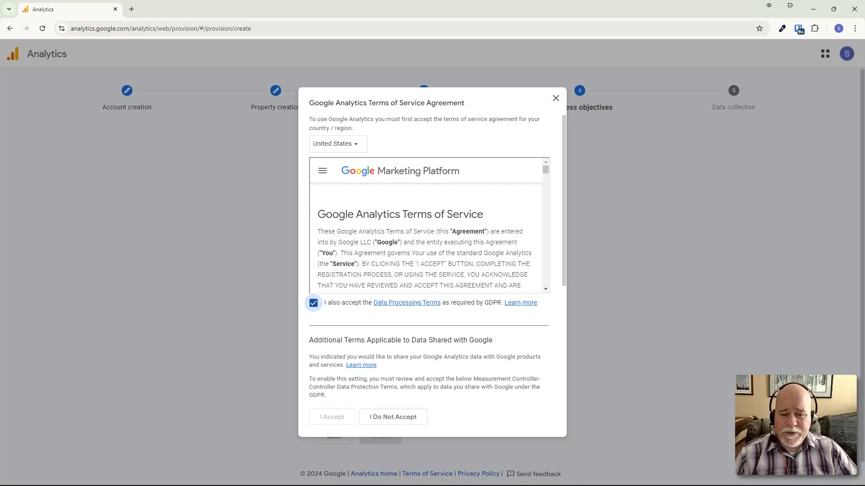
scroll(426, 225, "down", 10)
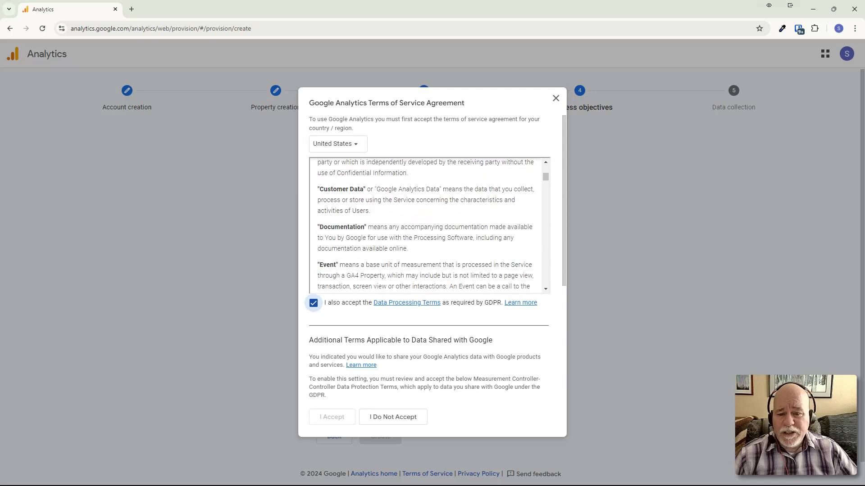
scroll(425, 225, "down", 6)
scroll(426, 226, "up", 7)
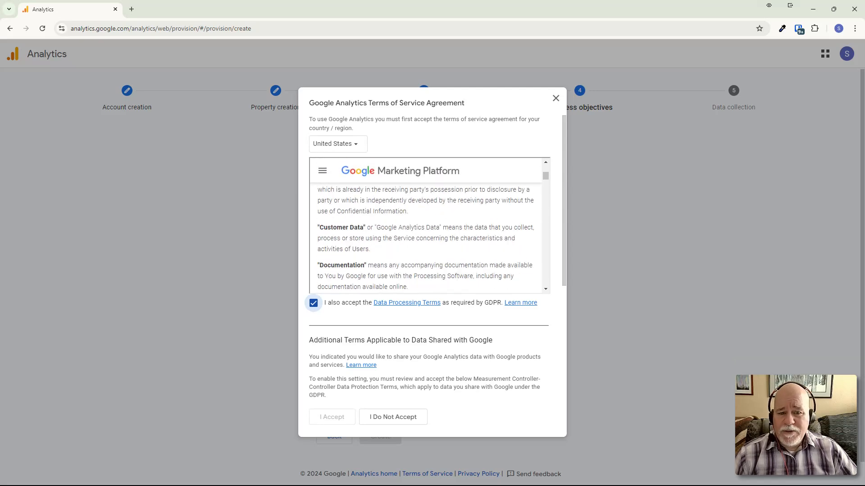
scroll(426, 226, "up", 5)
scroll(426, 225, "down", 20)
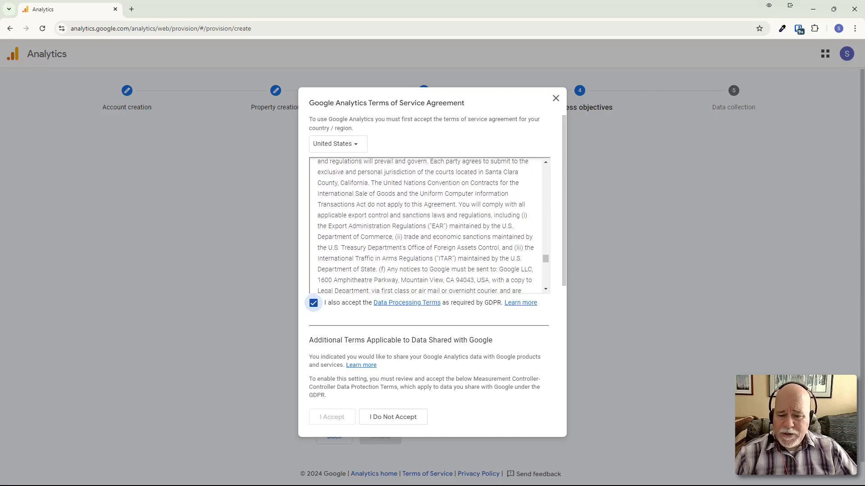
scroll(432, 360, "down", 4)
scroll(432, 361, "up", 4)
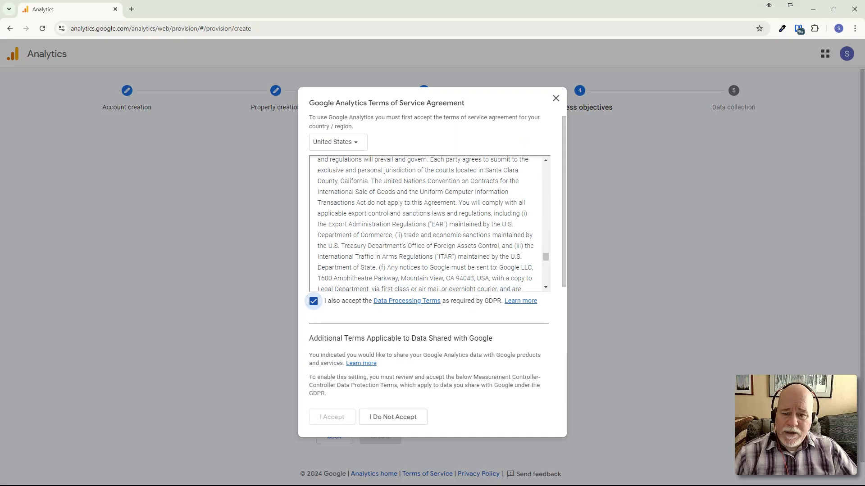
left_click_drag(546, 259, 546, 276)
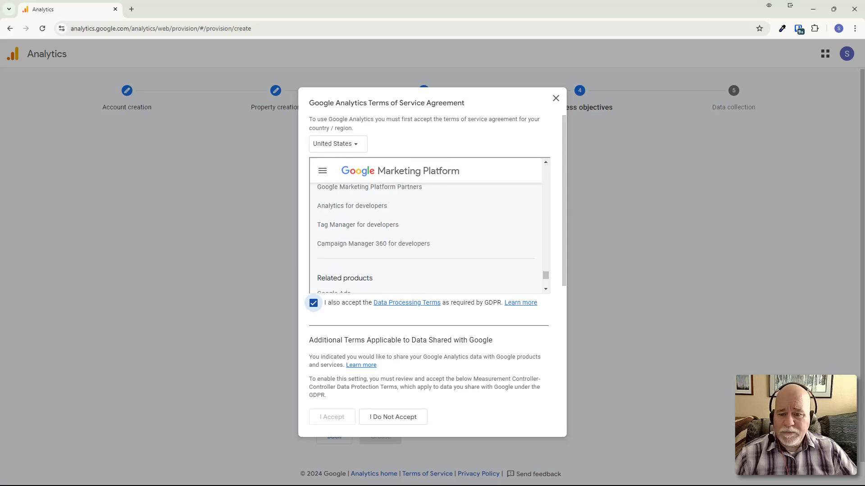
scroll(425, 225, "down", 10)
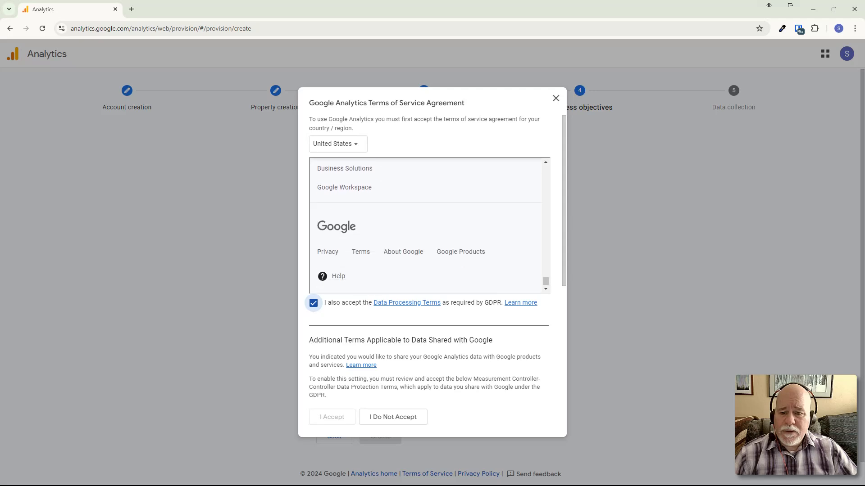
scroll(425, 225, "down", 2)
Go through and accept the Measurement Controller-Controller Data Protection Terms, and agree to the Terms of Service Agreement.
scroll(426, 225, "down", 2)
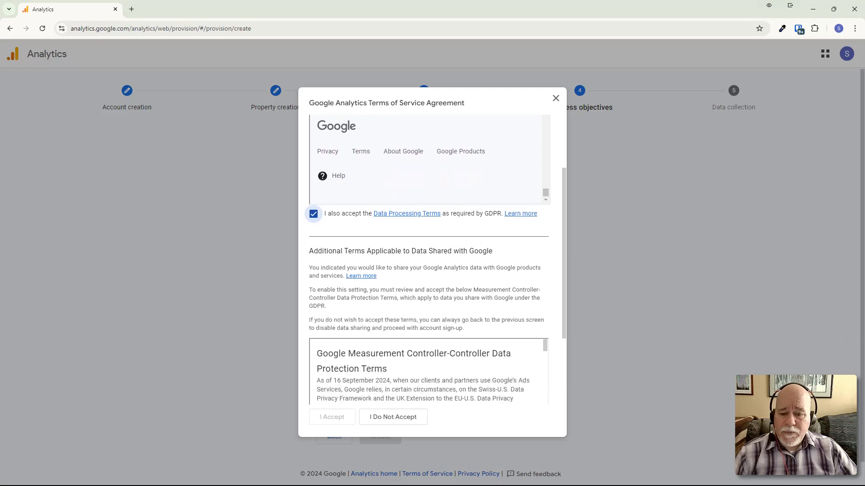
scroll(426, 293, "down", 5)
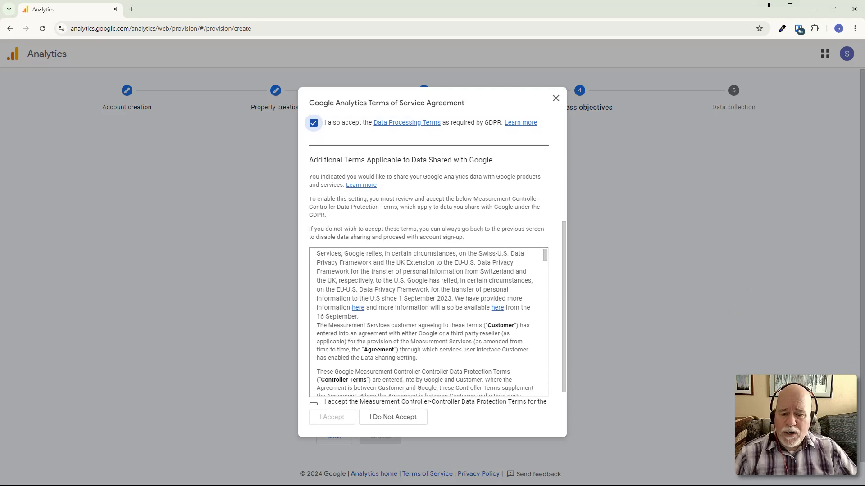
scroll(428, 322, "down", 5)
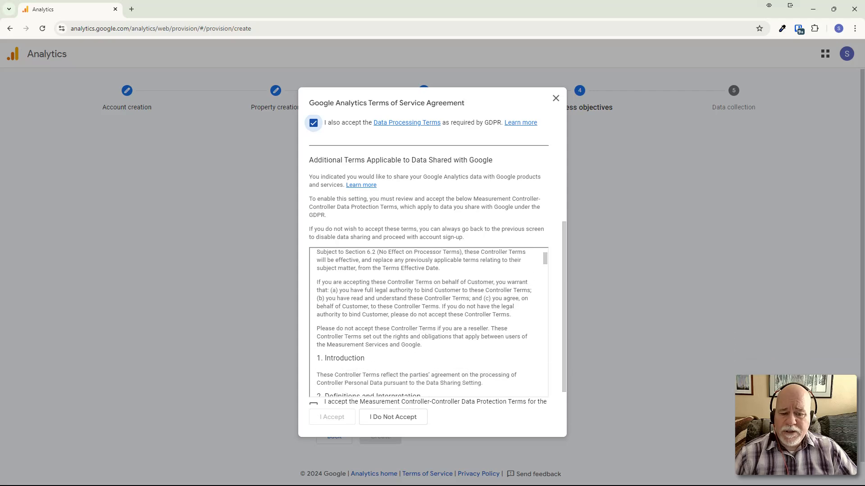
scroll(428, 322, "down", 15)
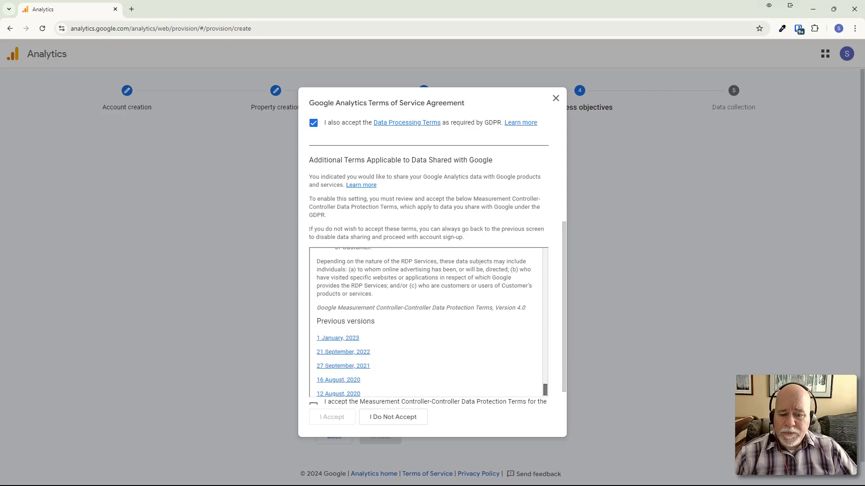
scroll(427, 322, "down", 1)
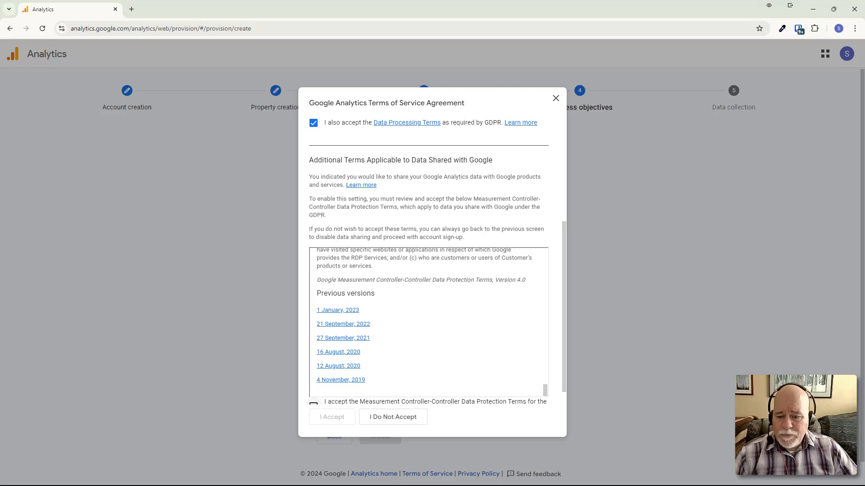
scroll(436, 262, "down", 1)
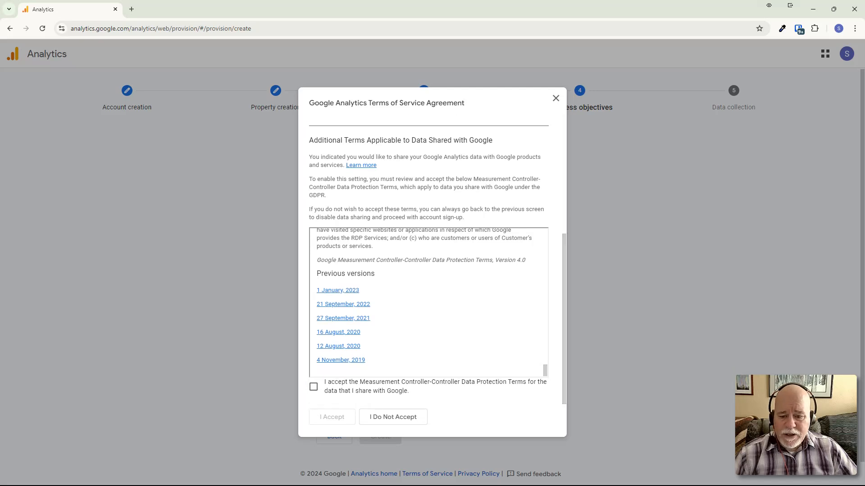
left_click(313, 387)
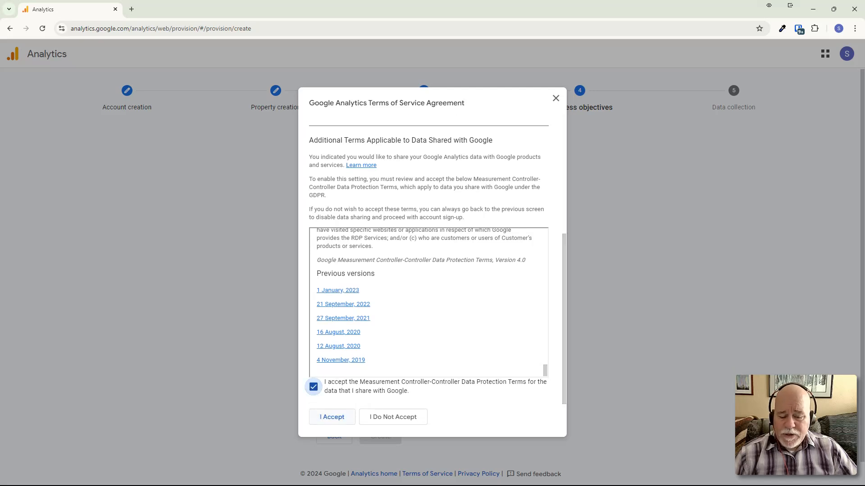
left_click(332, 417)
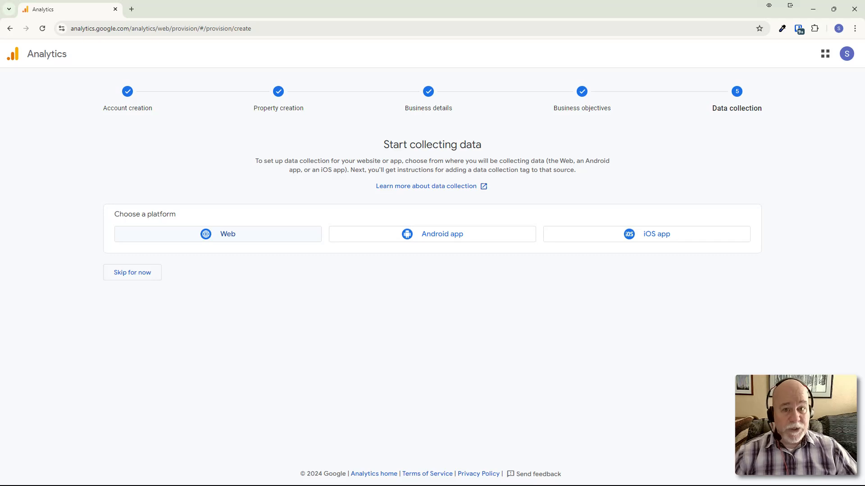
left_click(218, 234)
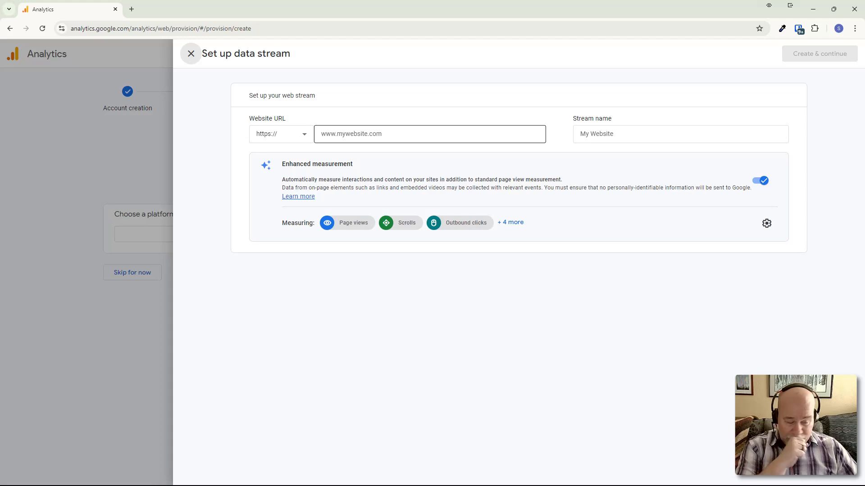
left_click(429, 134)
type("www.")
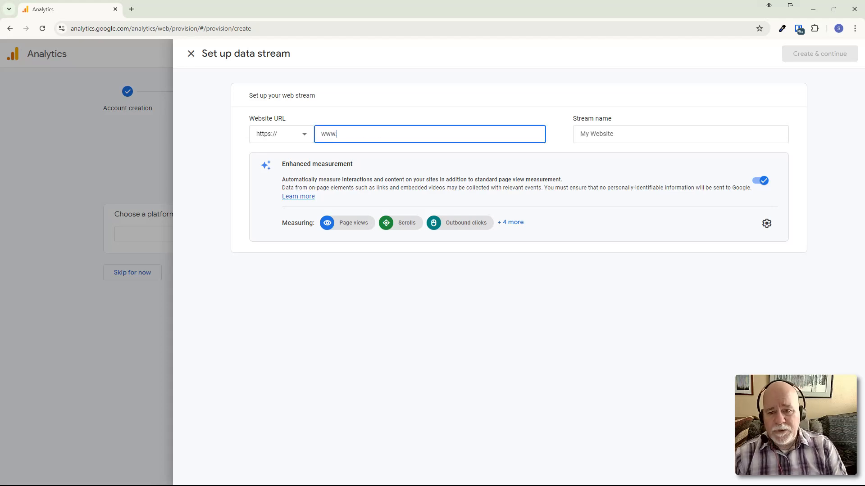
type("succes")
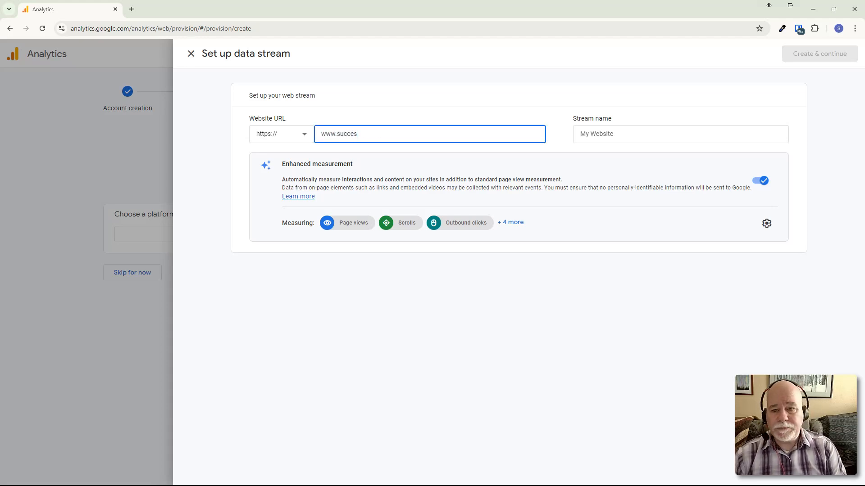
type("swithmembership")
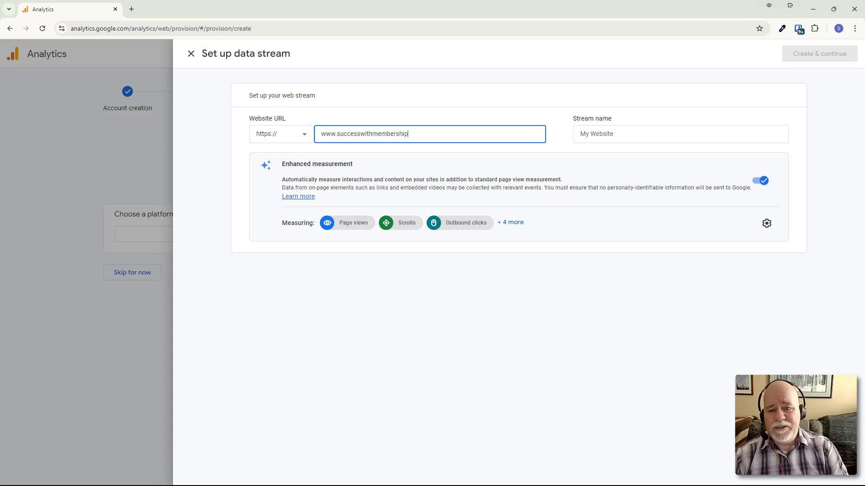
type("s.com")
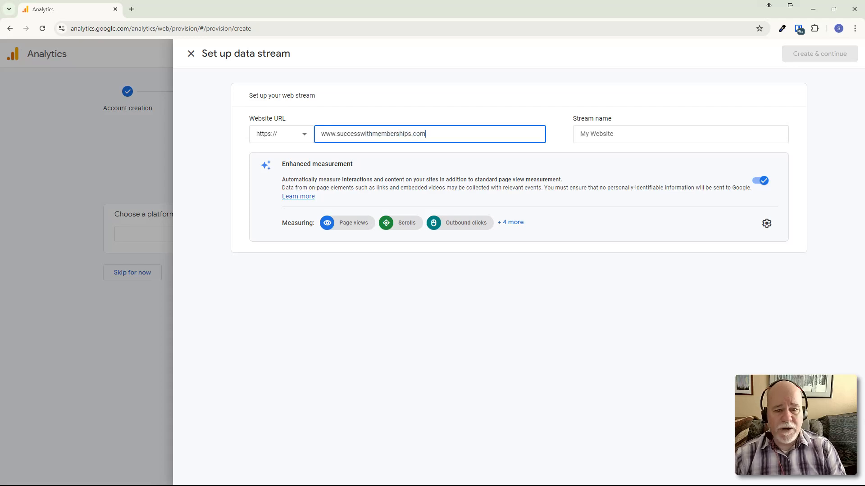
Name the web data stream "Success With Memberships".
key("Tab")
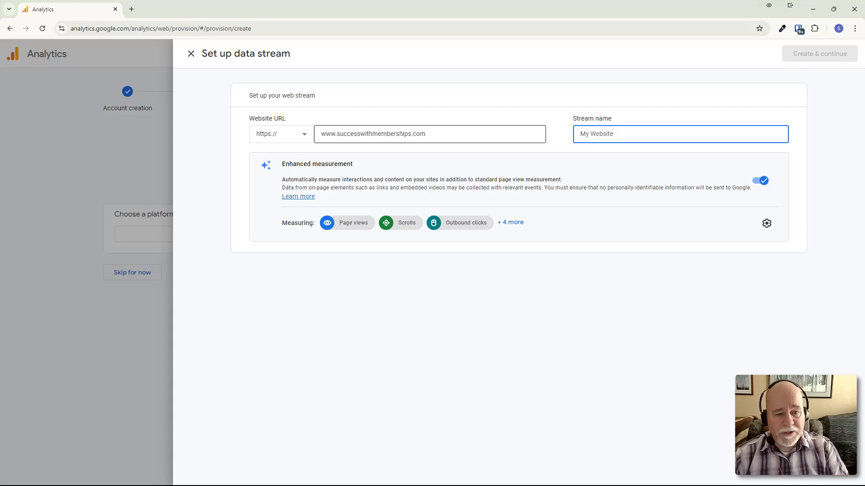
type("Success wi")
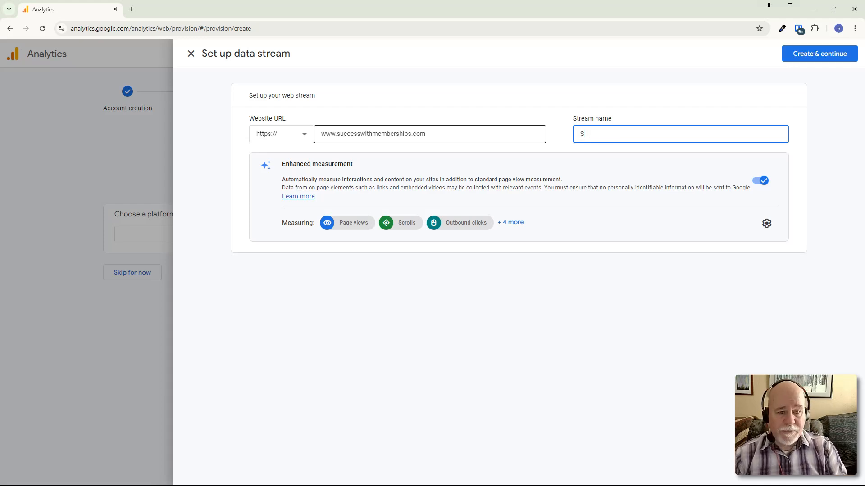
key("BackSpace")
key("BackSpace")
type("W")
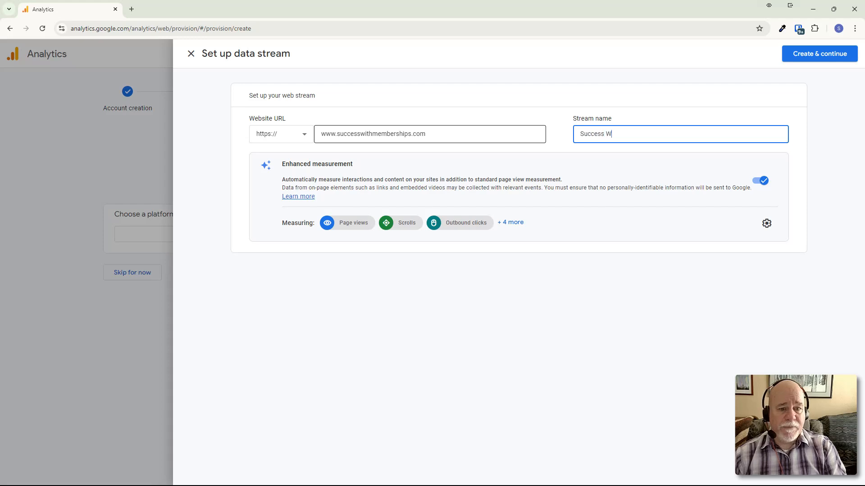
type("ith Memberships")
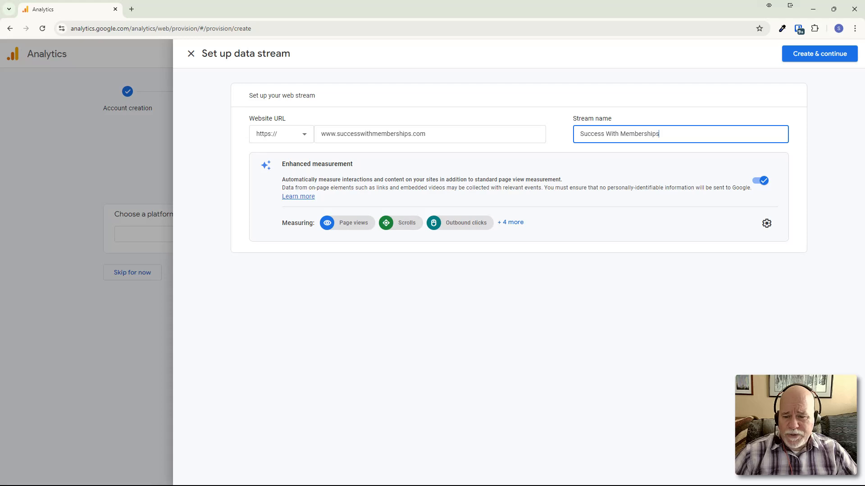
Review the full list of enhanced measurement events, save them with every event enabled, and create the web data stream.
left_click(348, 223)
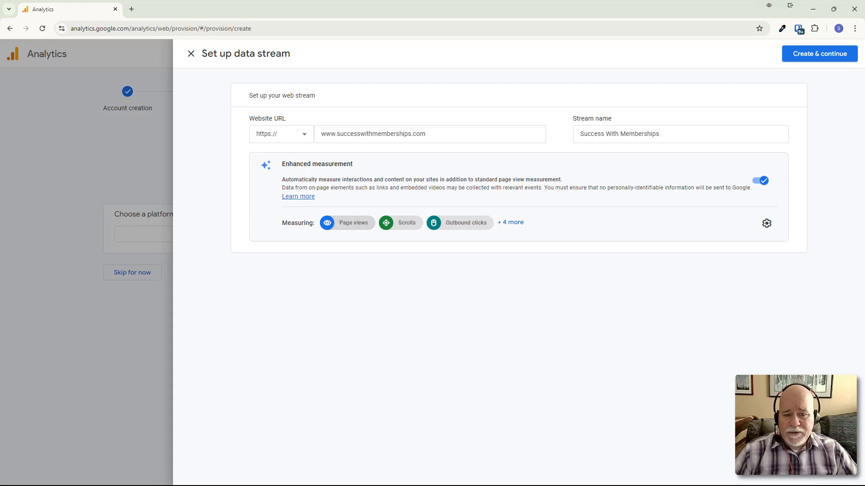
left_click(510, 222)
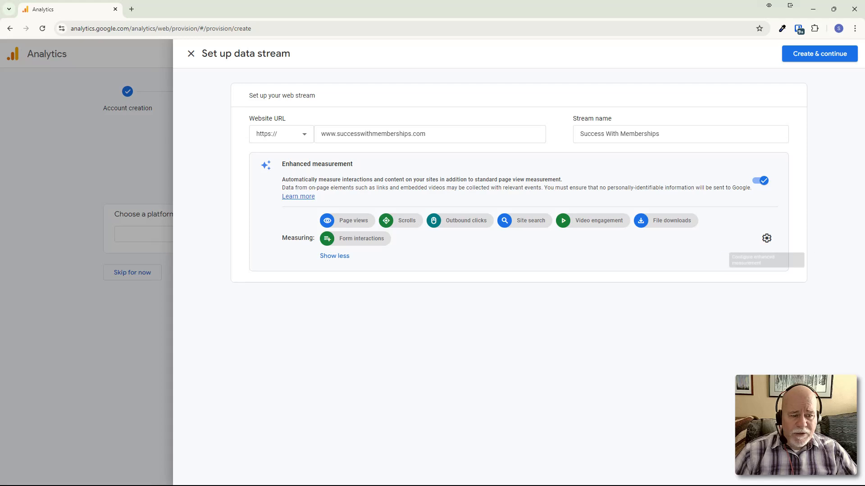
left_click(767, 239)
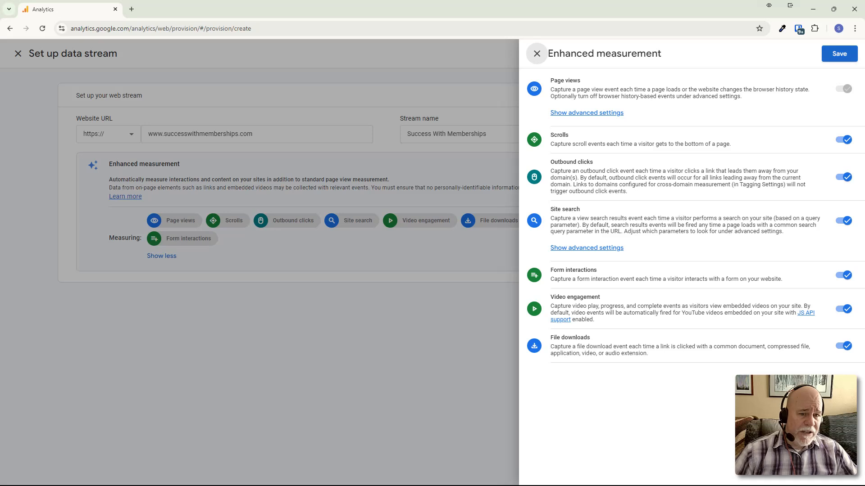
left_click(839, 53)
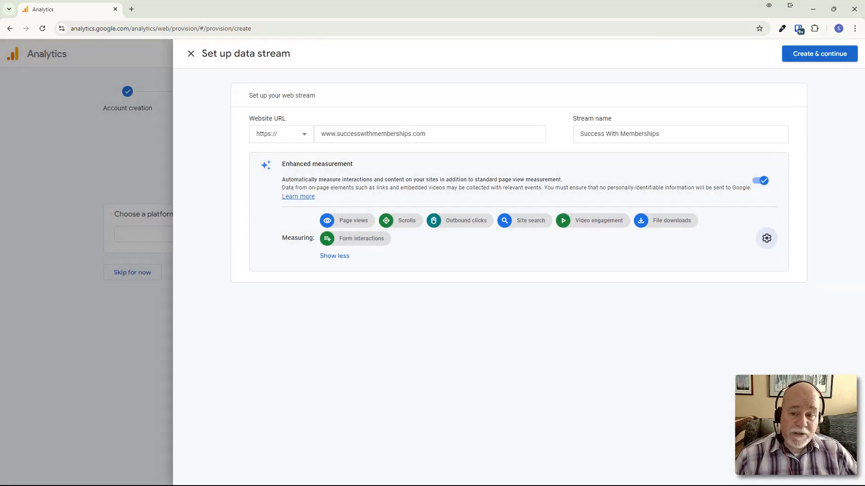
left_click(819, 54)
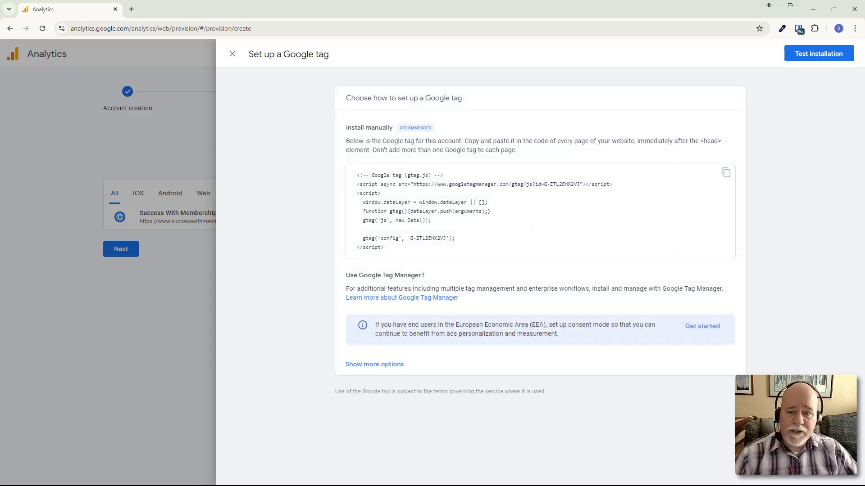
Highlight the Google tag code and read ChatGPT's instructions on getting the tracking code and adding it to the website.
left_click_drag(383, 248, 357, 175)
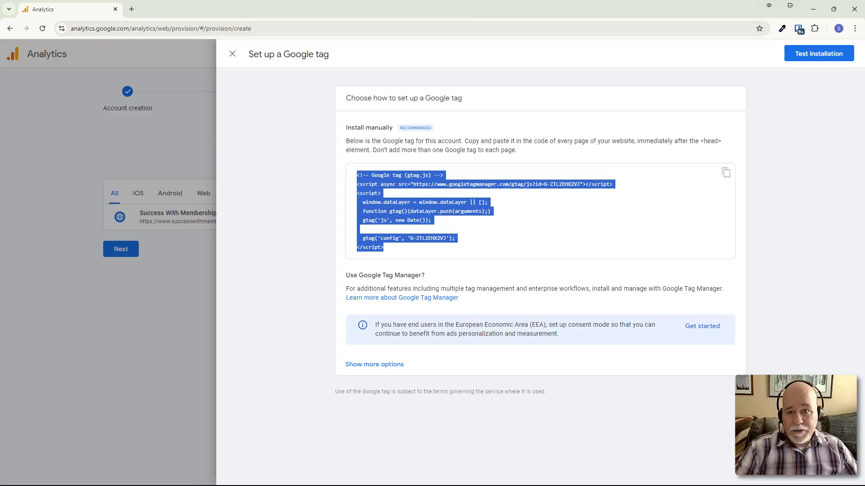
left_click_drag(432, 9, 864, 88)
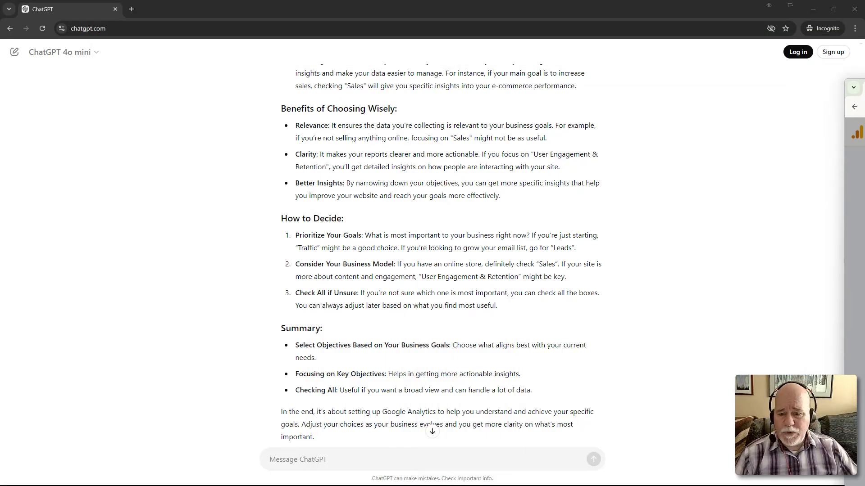
scroll(432, 257, "down", 1)
scroll(432, 250, "up", 15)
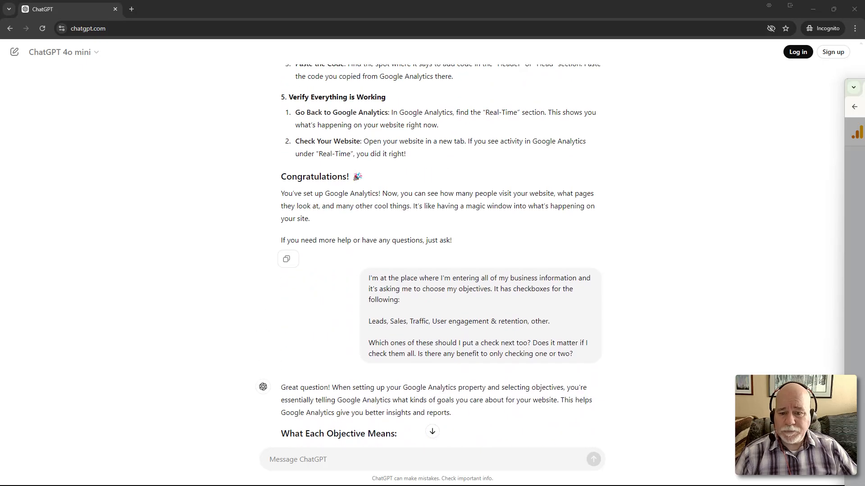
scroll(432, 254, "up", 4)
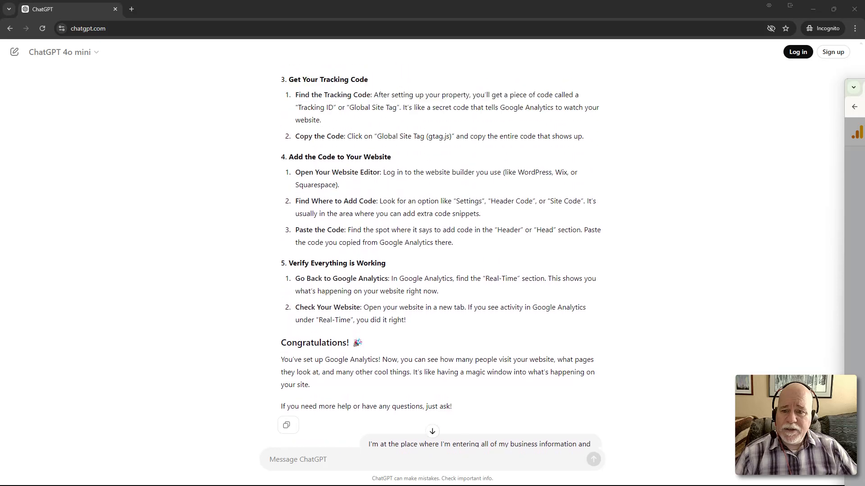
scroll(432, 259, "up", 1)
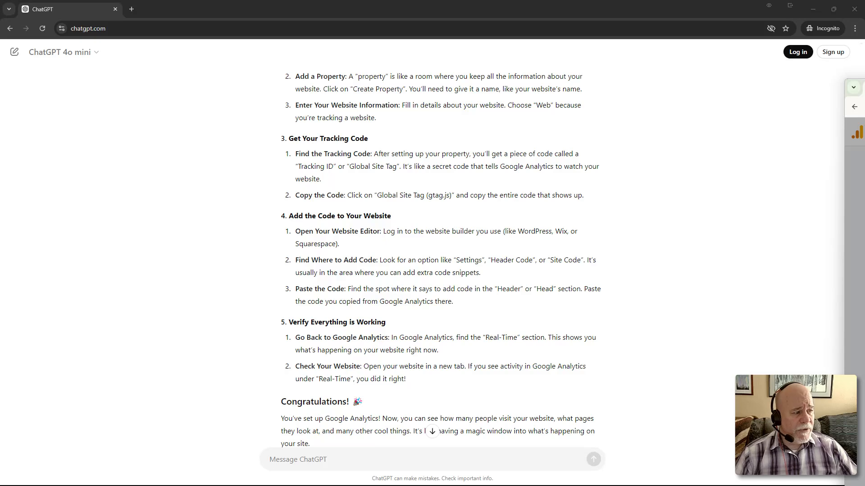
Copy the Google tag snippet in Google Analytics and check ChatGPT's steps for pasting it into the site's header.
mouse_move(864, 87)
left_mouse_down()
mouse_move(541, 169)
mouse_move(495, 1)
mouse_move(864, 85)
left_mouse_up()
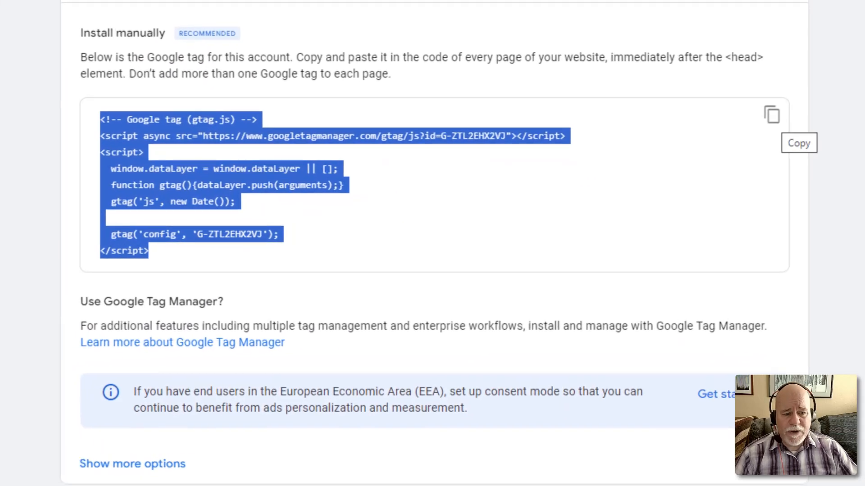
left_click(739, 157)
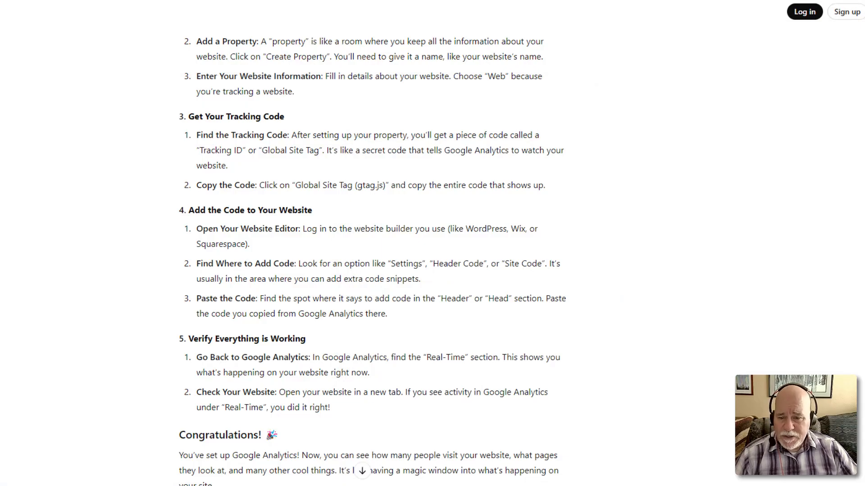
scroll(372, 258, "down", 2)
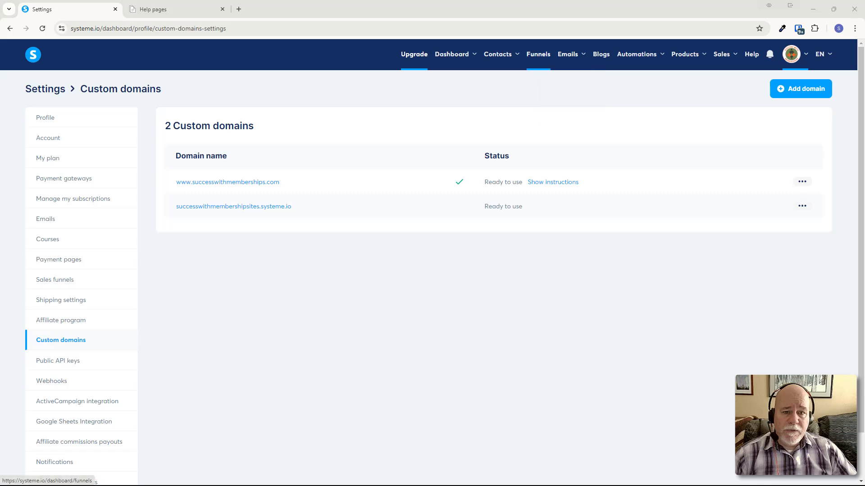
In systeme.io, open the Home page of My Amazing Funnel for editing, continuing from the unsaved changes.
left_click(539, 54)
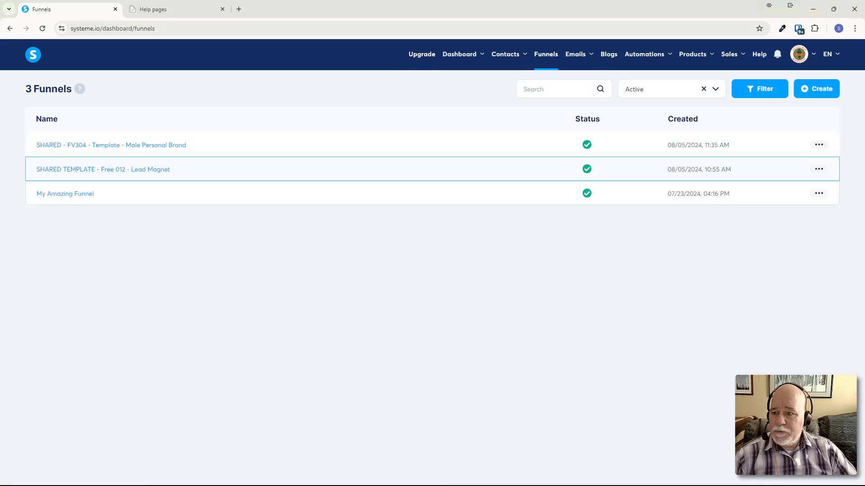
left_click(66, 193)
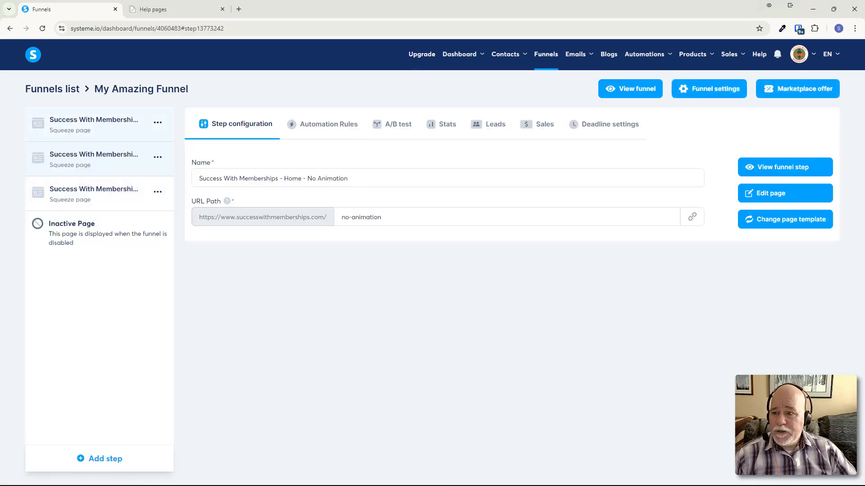
left_click(94, 121)
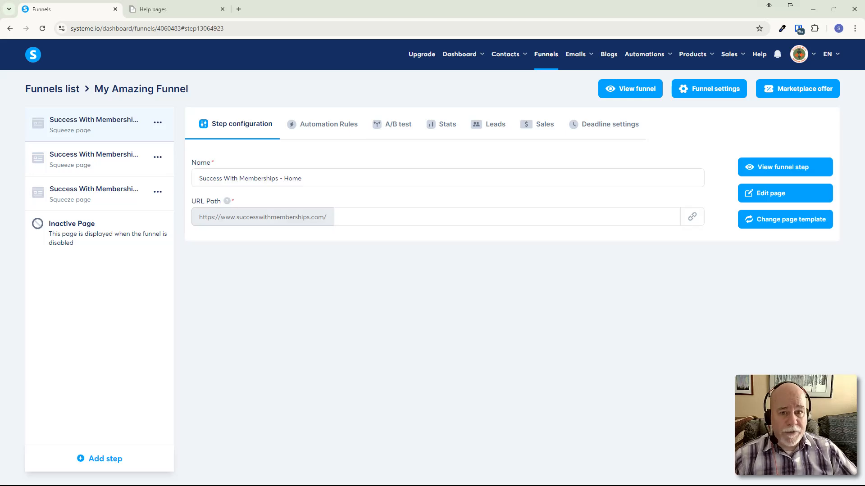
left_click(770, 193)
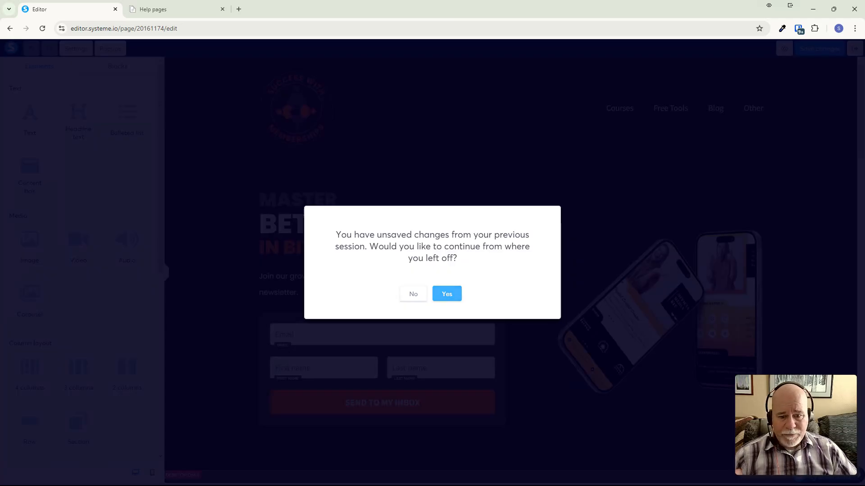
left_click(447, 294)
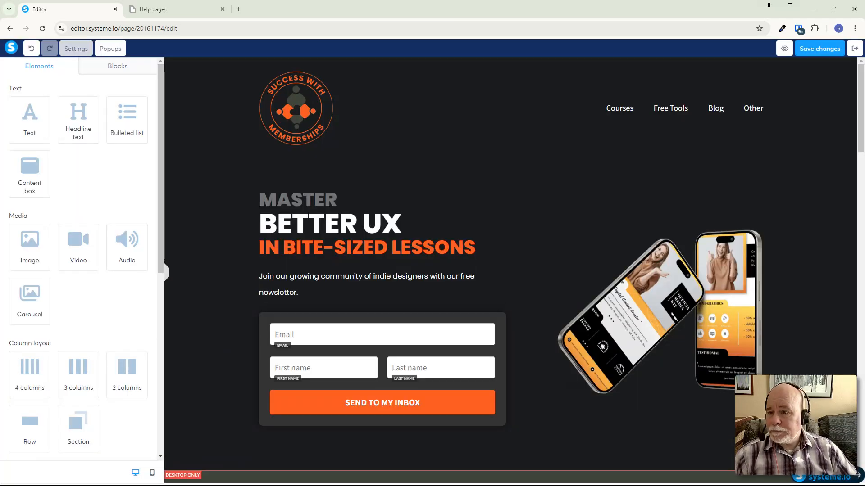
Paste the Google tag snippet into the Home page's header code, below the existing animation script and separated by a blank line.
left_click(76, 48)
scroll(79, 259, "down", 15)
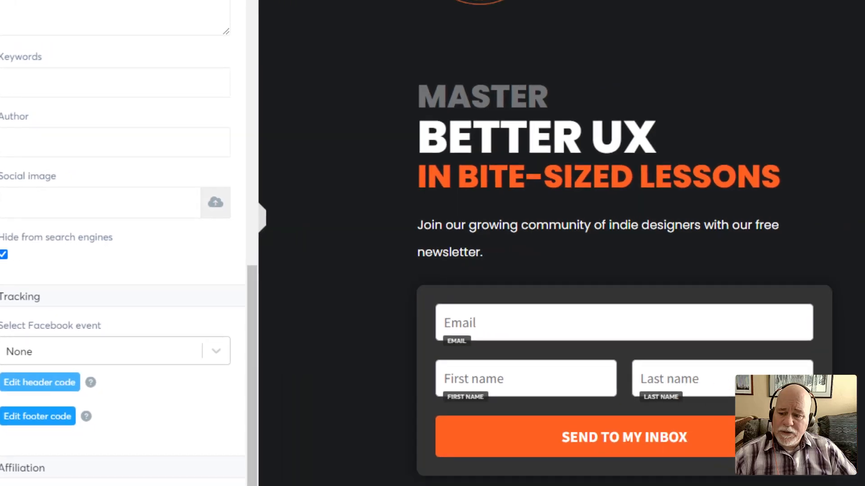
left_click(61, 391)
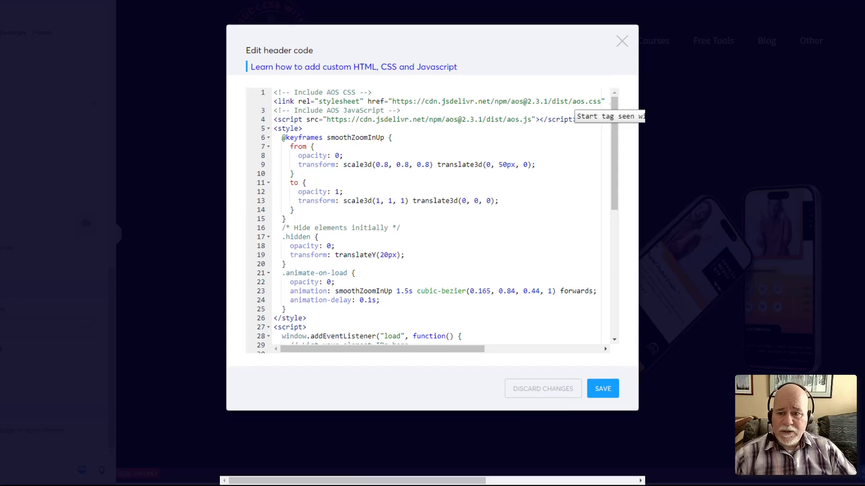
scroll(427, 221, "down", 6)
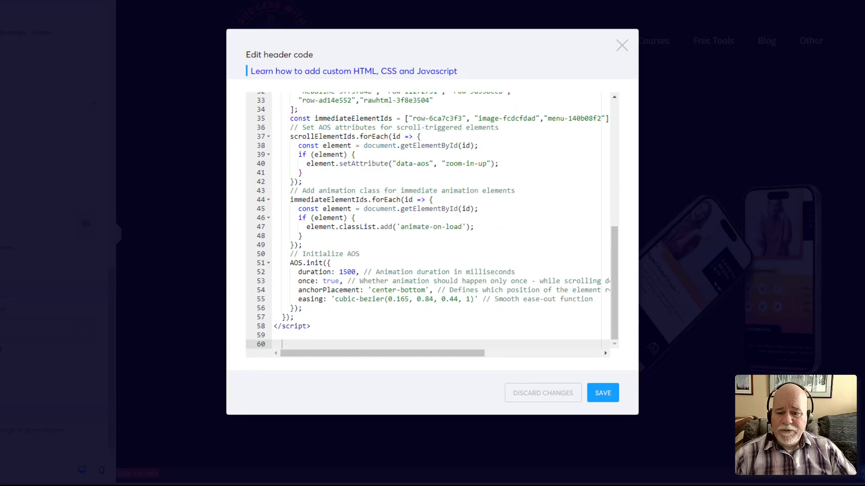
left_click(312, 326)
key("Return")
key("Return")
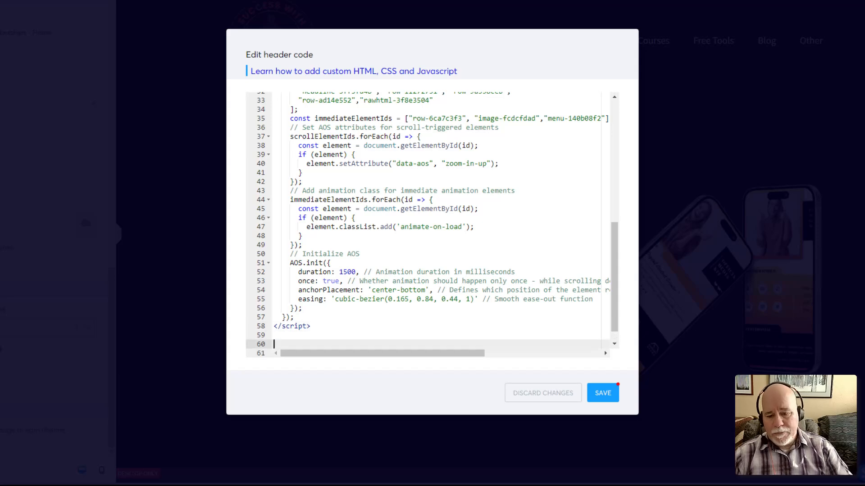
key("ctrl+v")
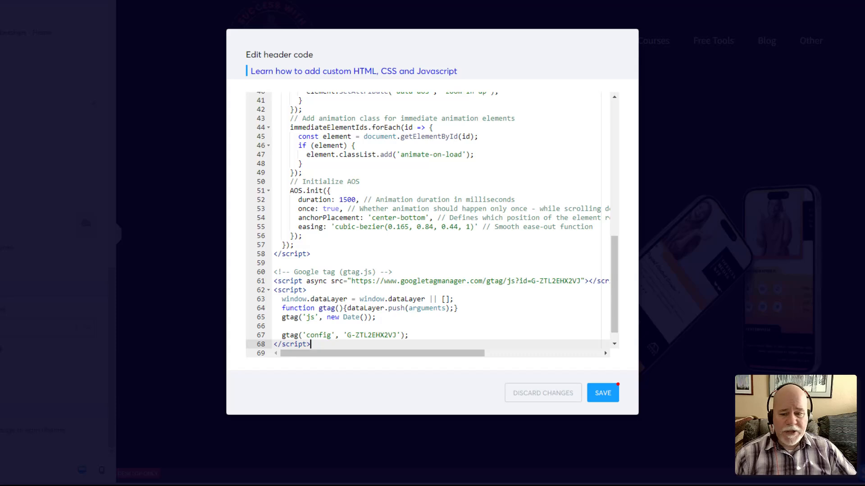
left_click_drag(311, 345, 274, 273)
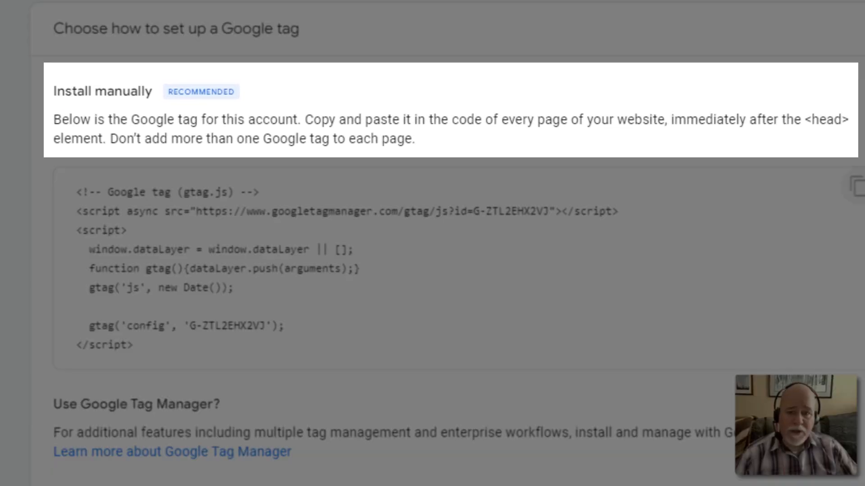
Reread the manual installation instructions in Google Analytics and copy the Google tag snippet again.
left_click_drag(305, 120, 415, 139)
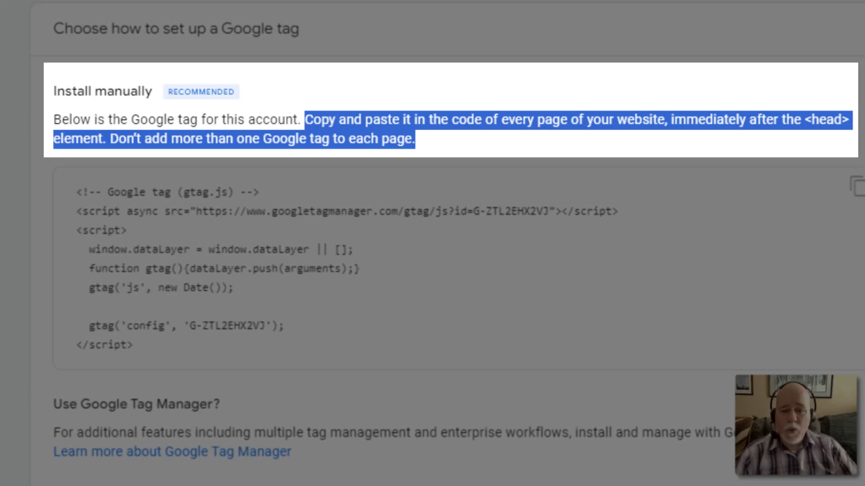
left_click_drag(133, 345, 75, 192)
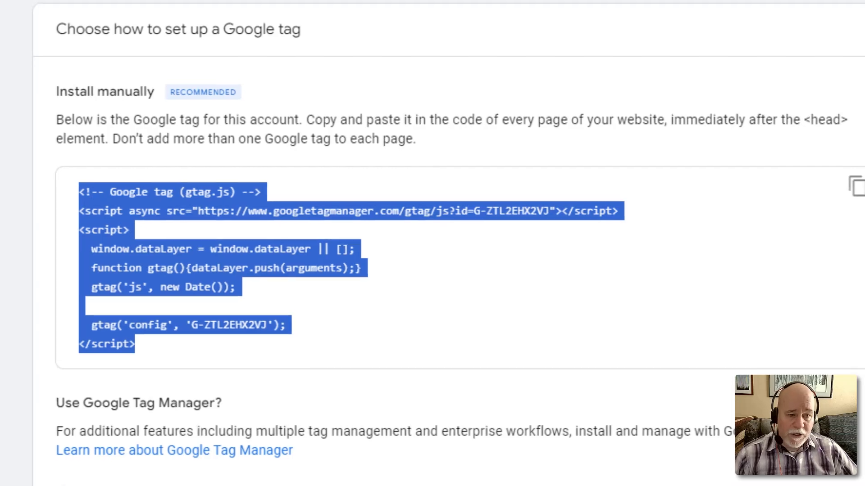
left_click(858, 187)
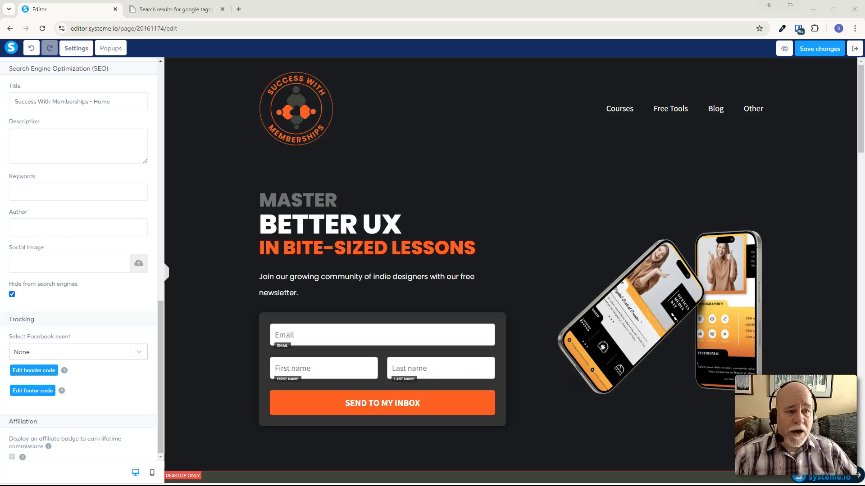
Save the Home page changes in systeme.io and exit the page editor.
left_click(820, 48)
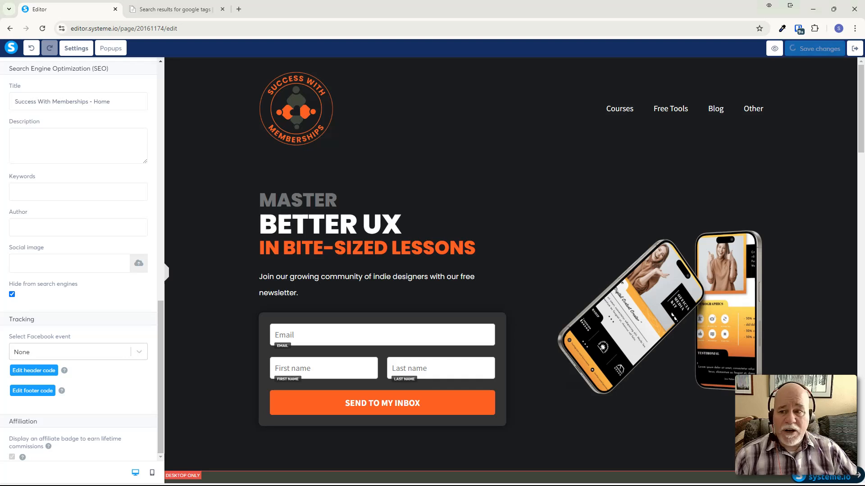
left_click(855, 49)
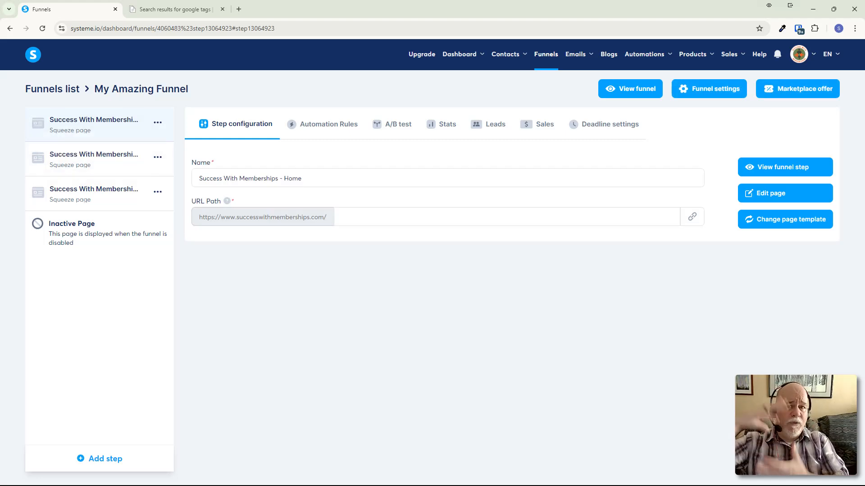
View the live version of the No Animation funnel step and look through the page.
left_click(94, 159)
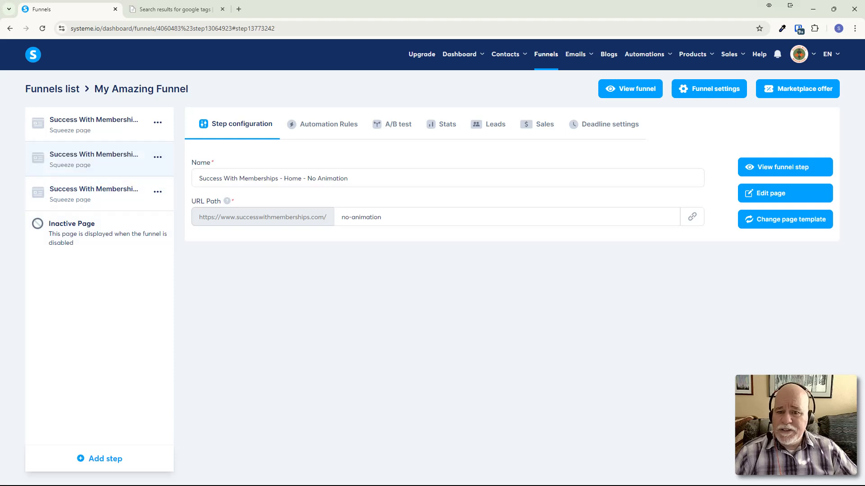
left_click(784, 167)
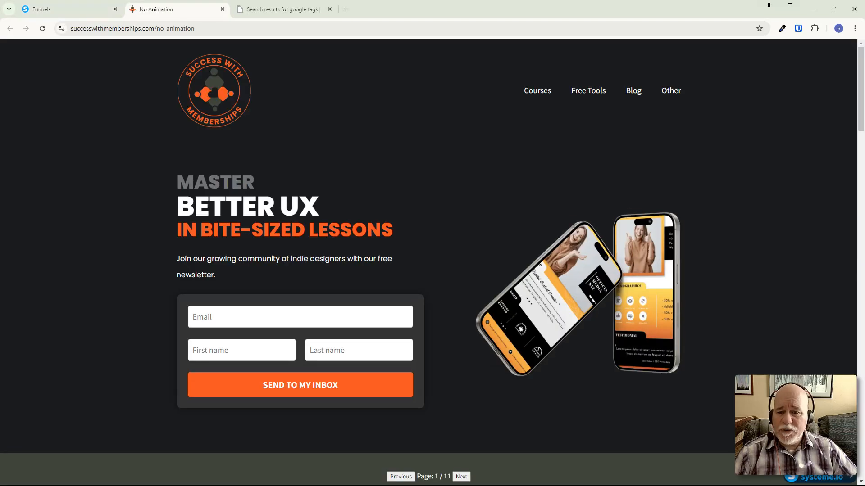
scroll(433, 261, "down", 15)
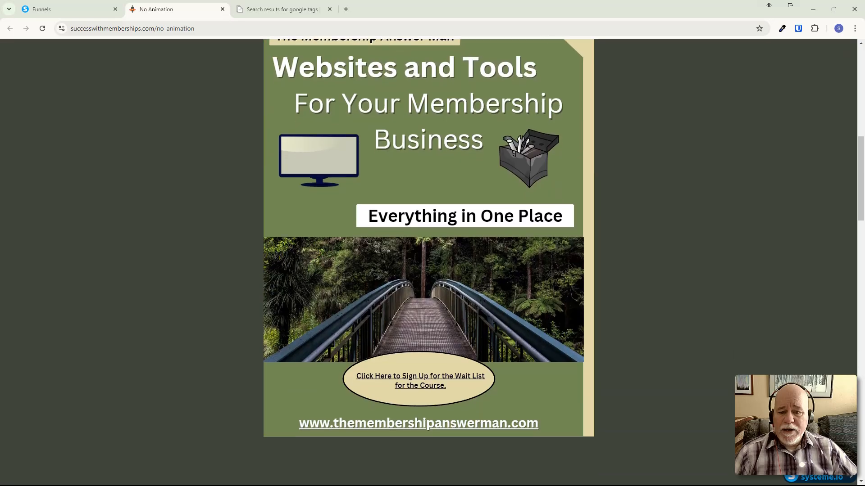
scroll(432, 262, "up", 15)
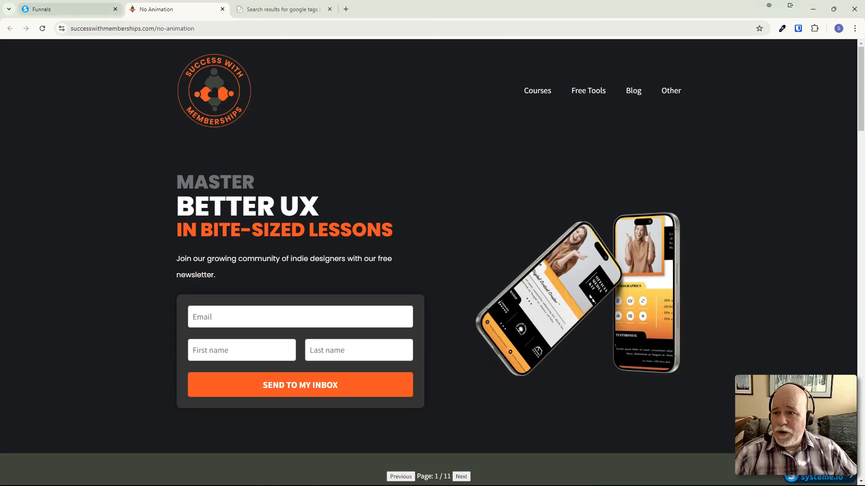
Open the No Animation page for editing, paste the Google tag snippet into its empty header code and save the code.
left_click(67, 9)
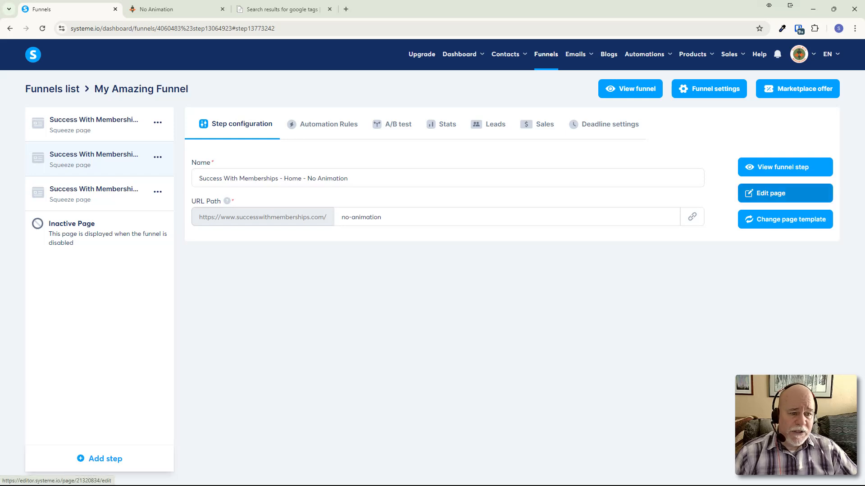
left_click(771, 194)
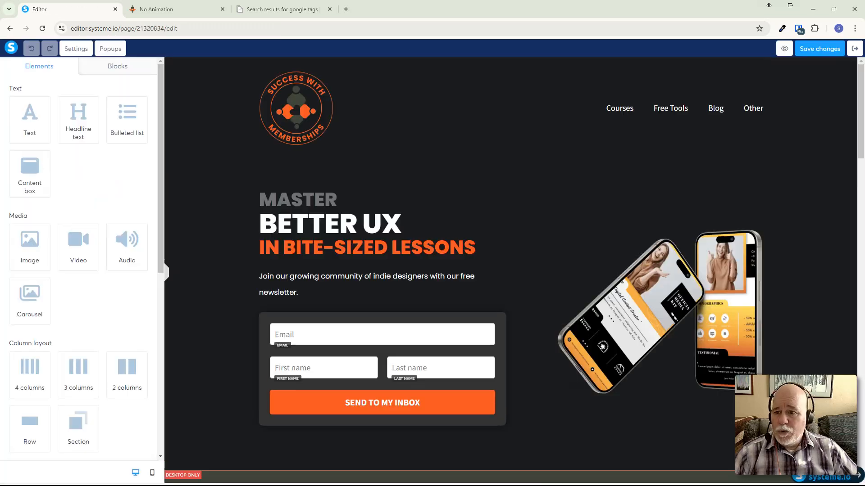
left_click(75, 48)
scroll(81, 257, "down", 10)
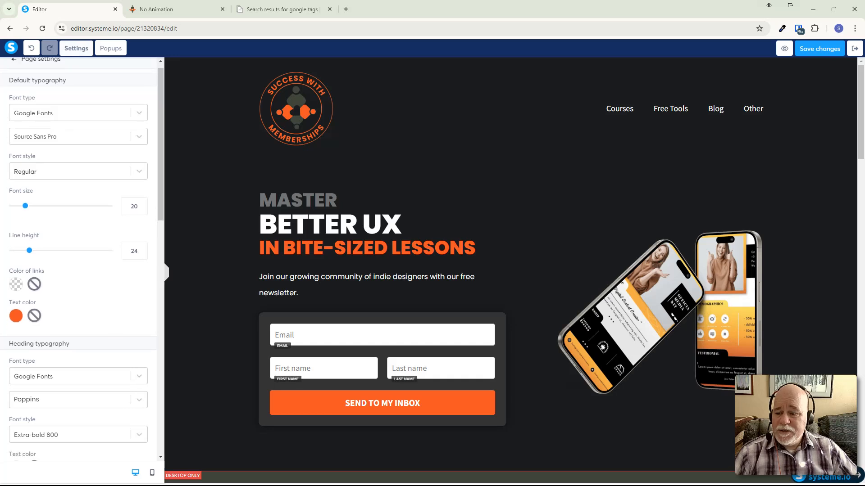
left_click(34, 370)
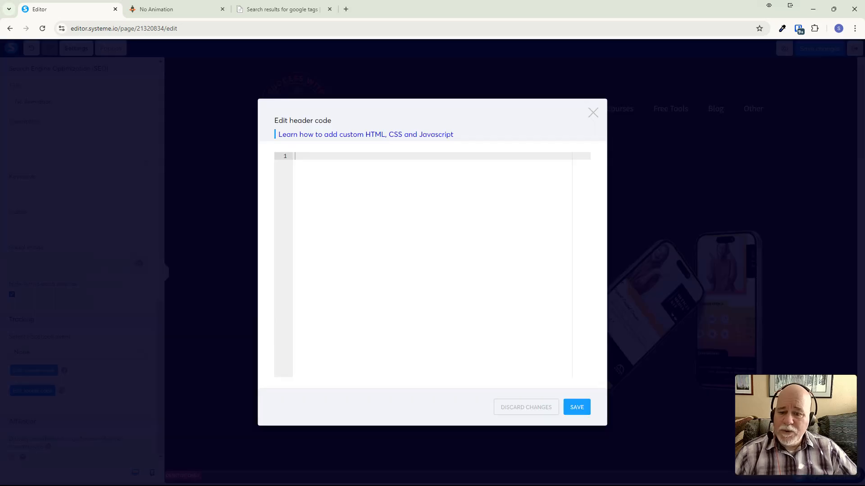
key("ctrl+v")
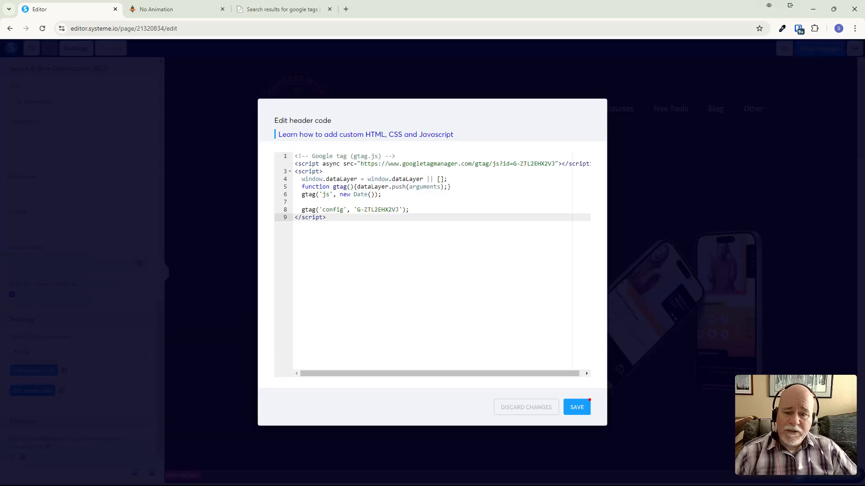
left_click(576, 407)
left_click(592, 112)
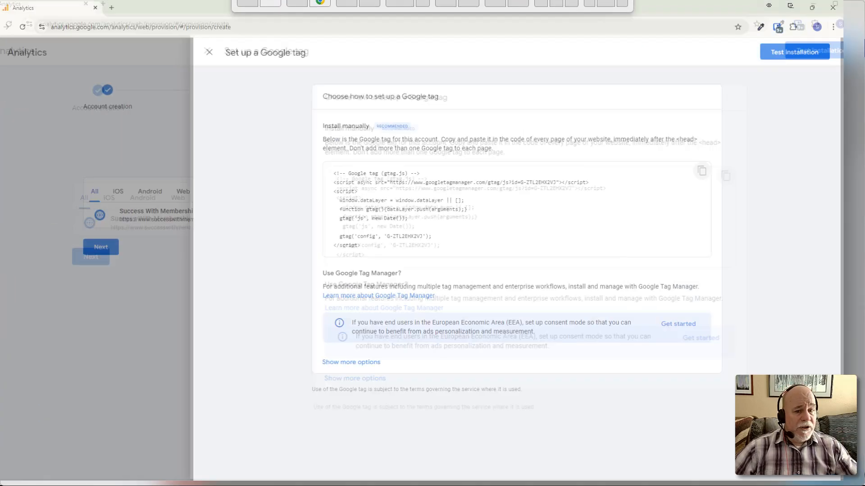
Switch to Google Analytics and test the Google tag installation.
left_click(819, 54)
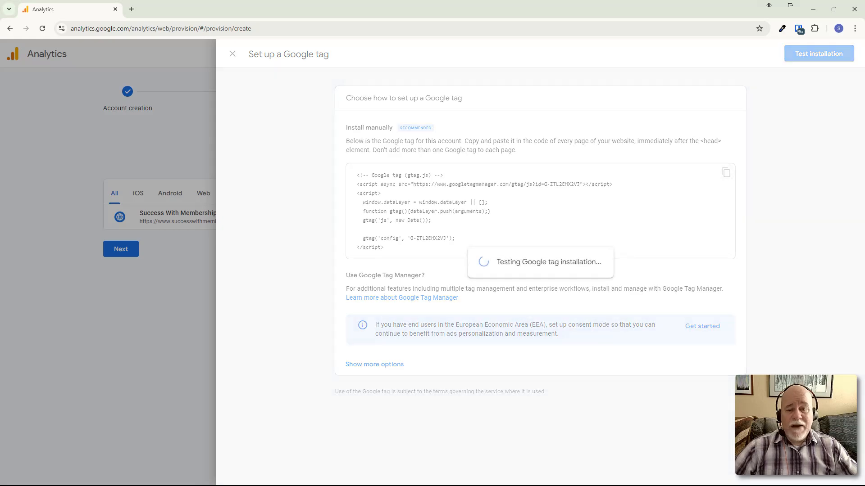